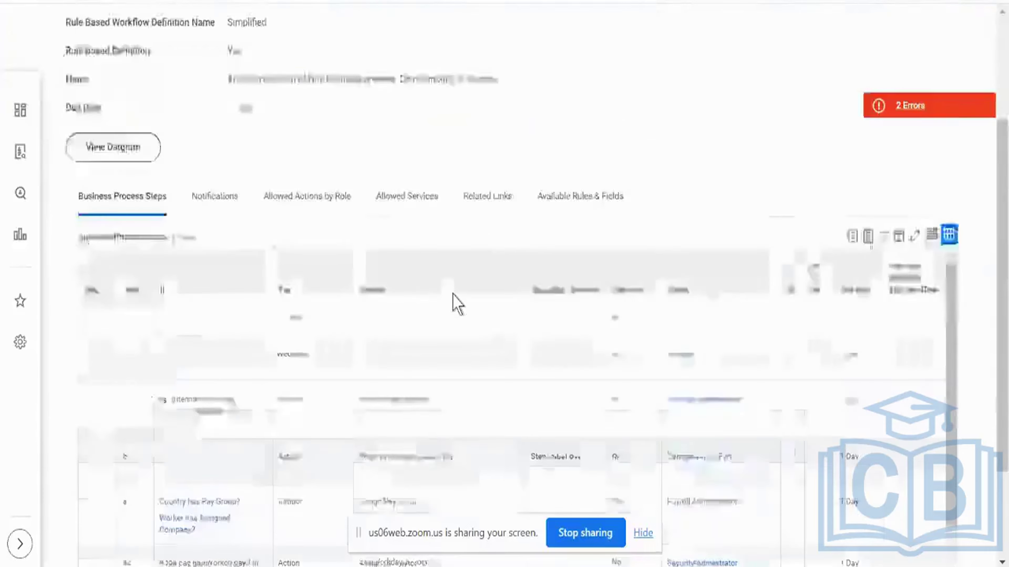
Examine the Assign Pay Group step and the details of its "Country has Pay Group?" condition.
click(256, 403)
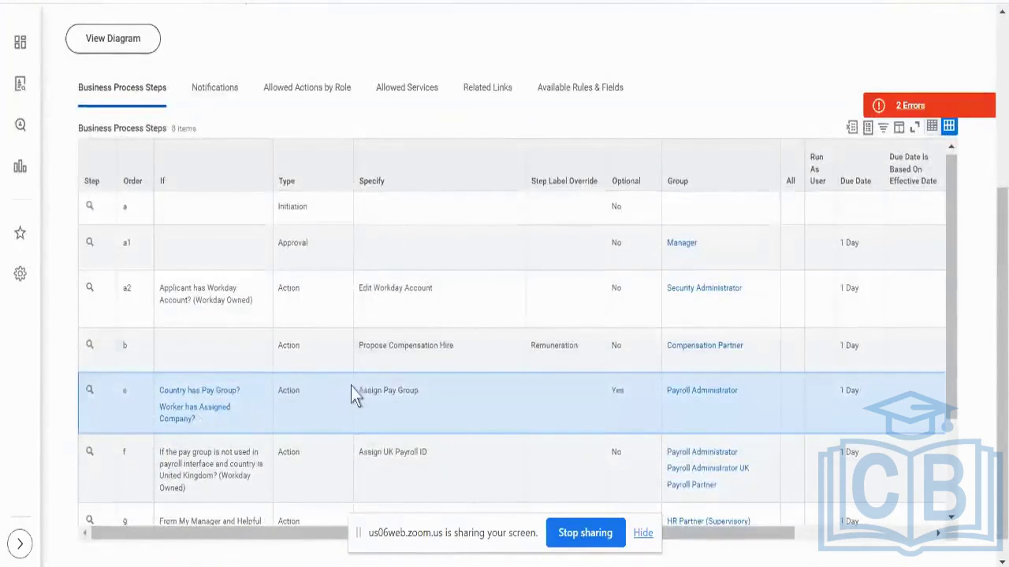
triple_click(361, 393)
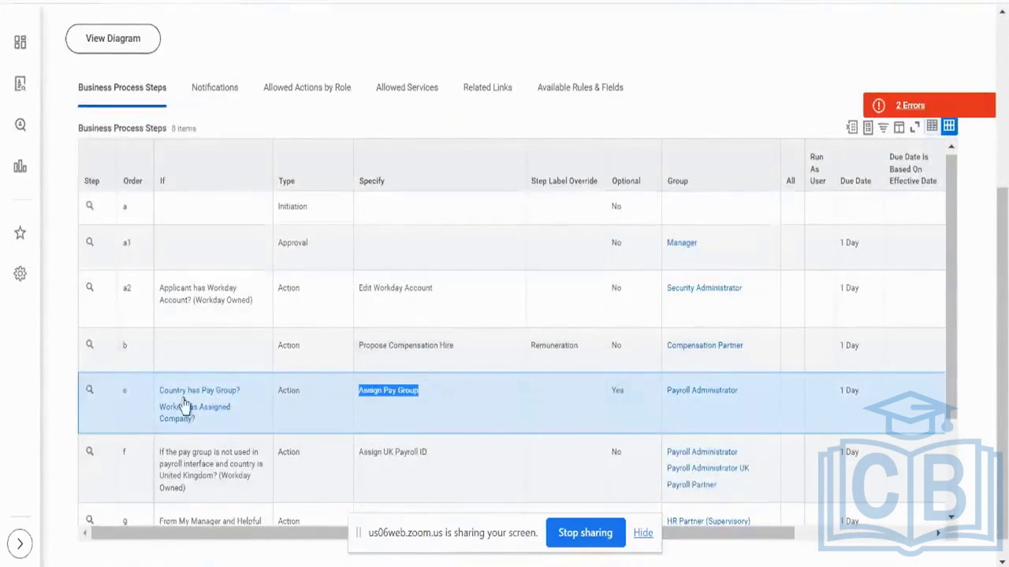
click(179, 398)
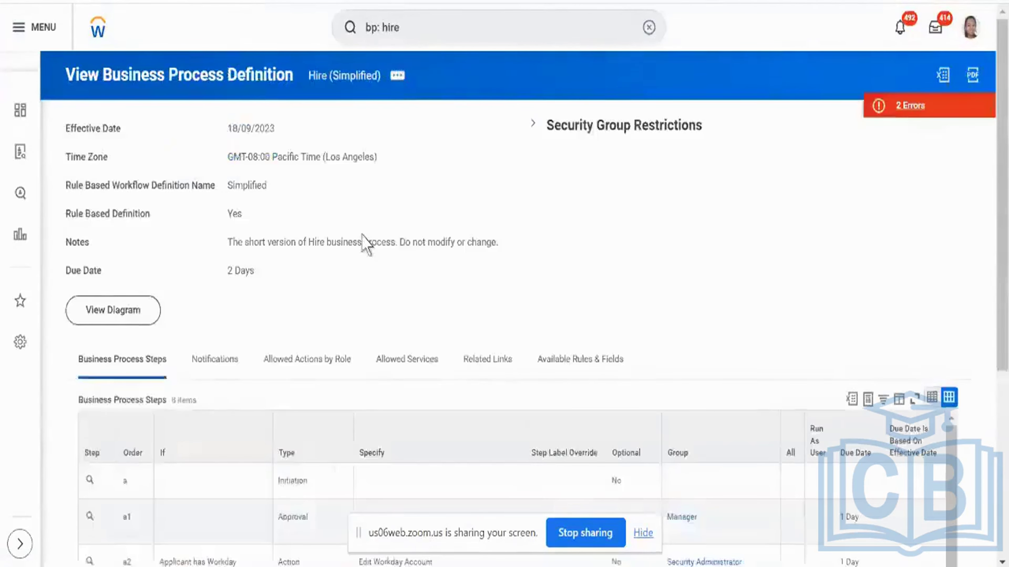
scroll(365, 242, down, 6)
click(266, 380)
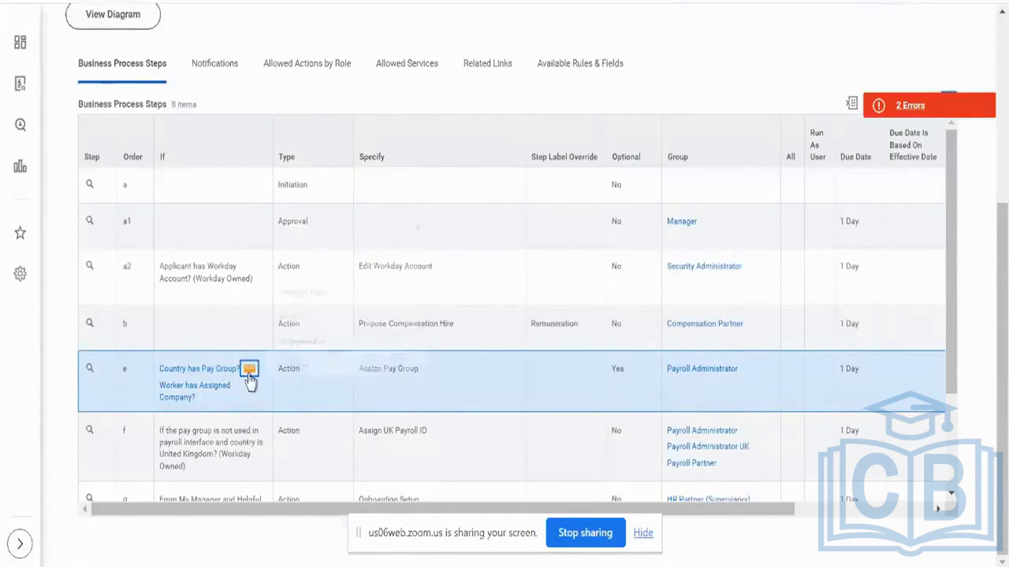
click(249, 370)
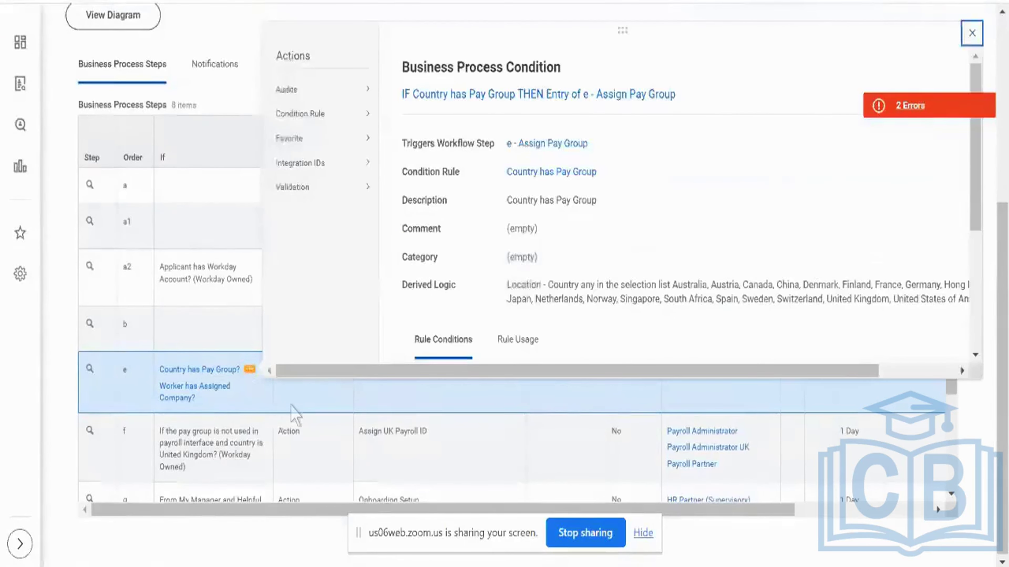
click(292, 414)
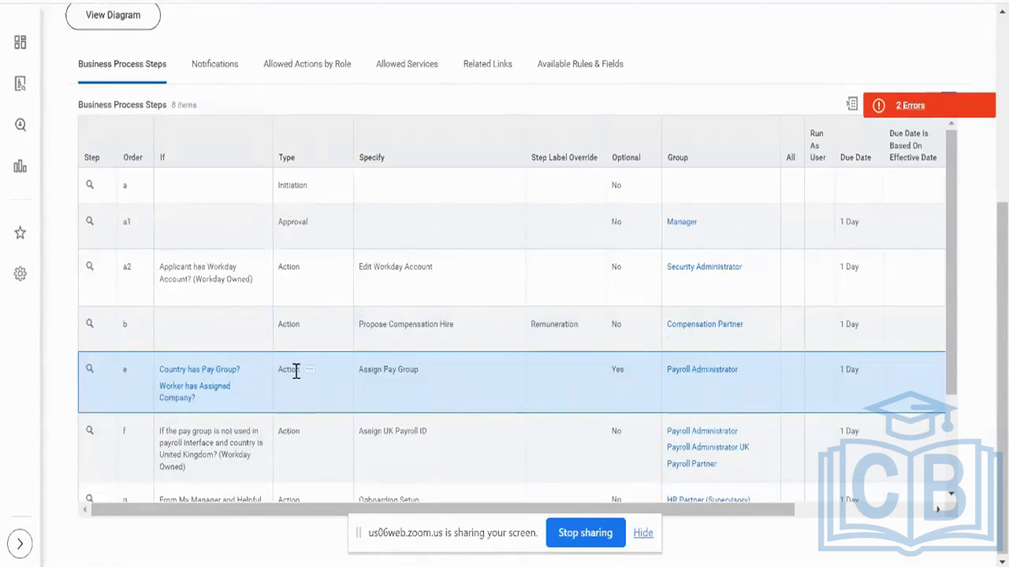
double_click(296, 370)
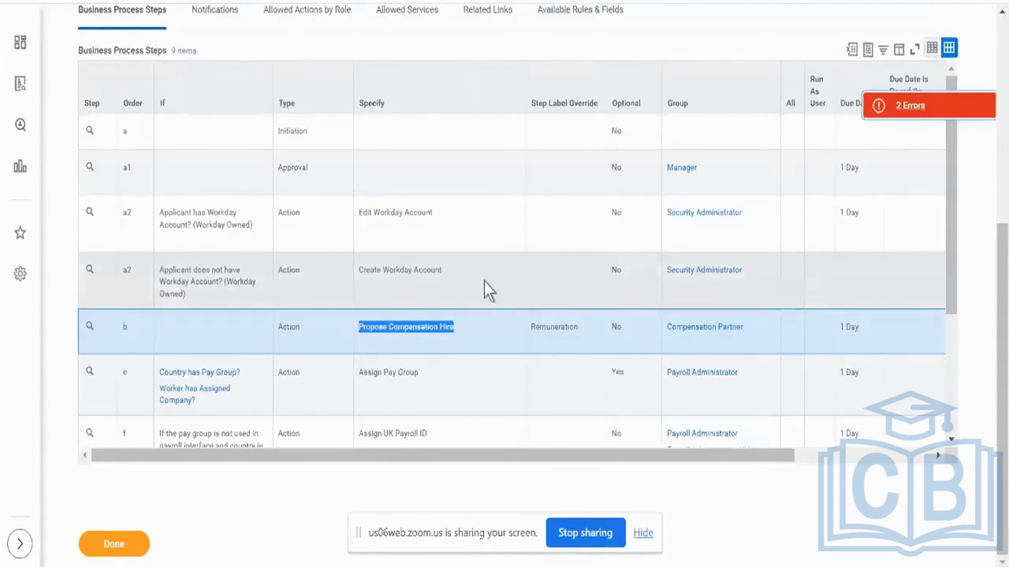
Compare the Edit Workday Account and Create Workday Account steps that share order a2.
click(484, 288)
click(491, 237)
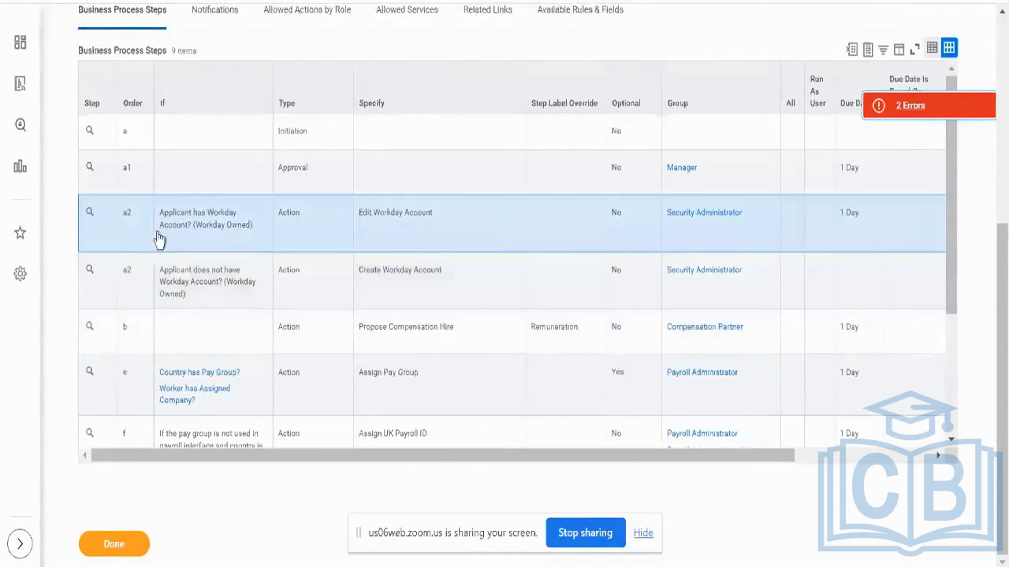
double_click(128, 212)
double_click(128, 270)
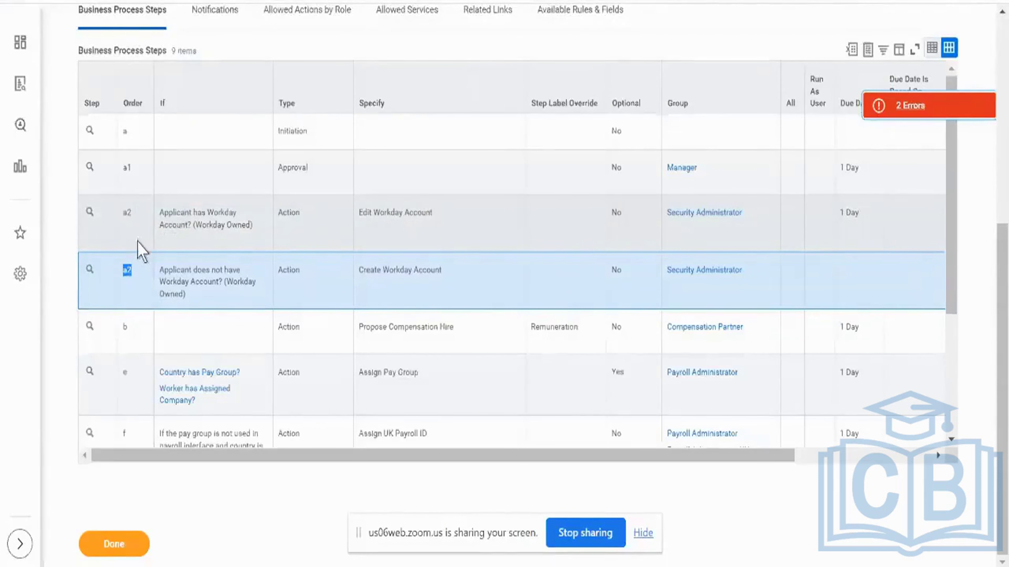
Open the Hire (Simplified) business process definition for editing, keeping the effective date 18/09/2023 and the Pacific time zone.
scroll(139, 250, up, 1)
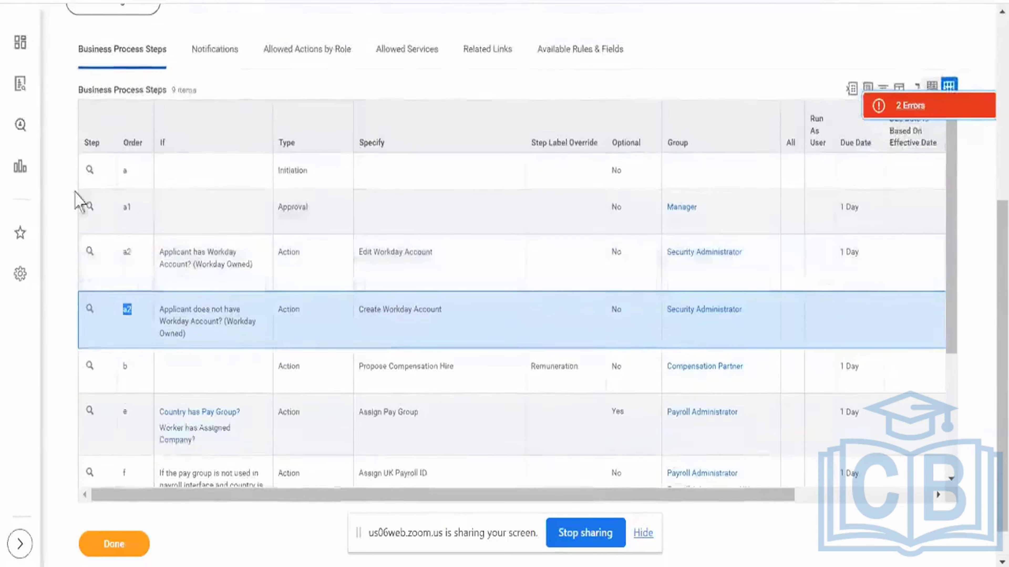
scroll(484, 129, up, 5)
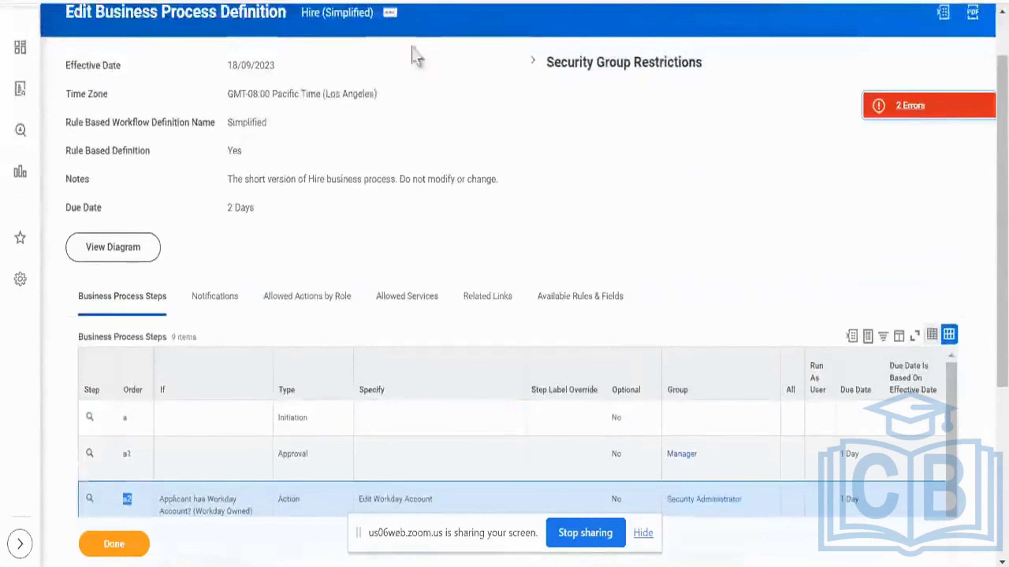
click(394, 15)
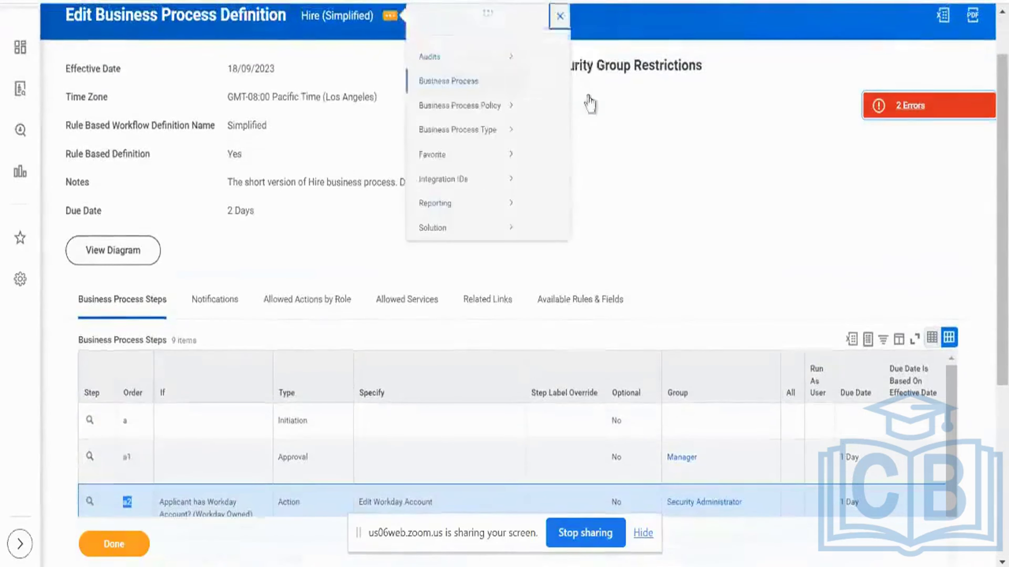
mouse_move(484, 78)
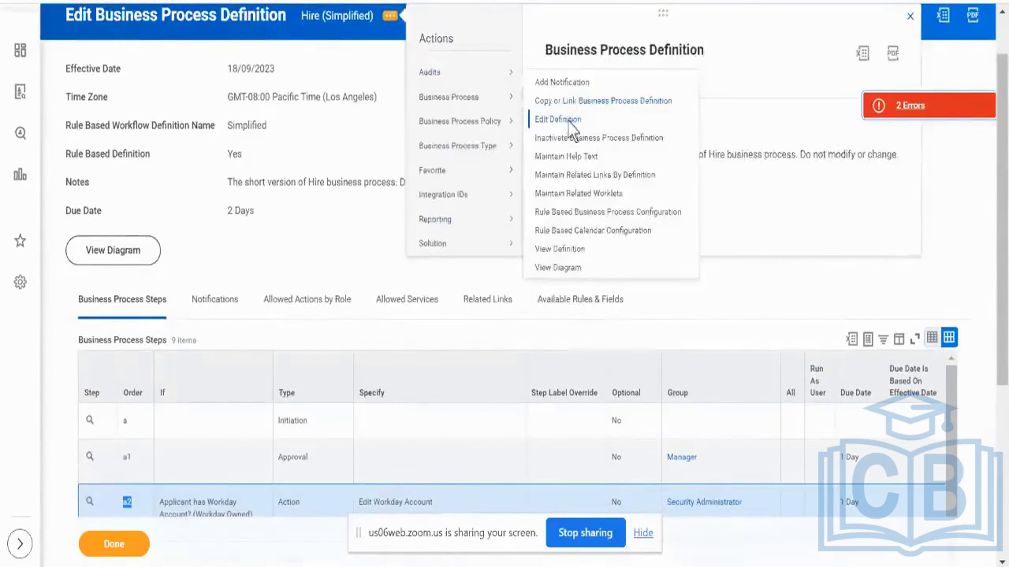
click(568, 121)
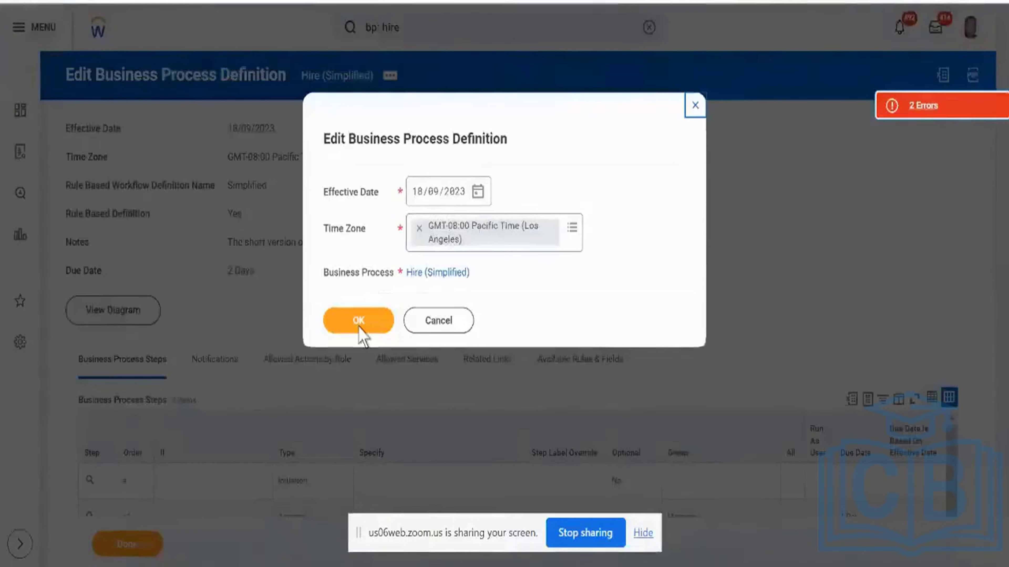
click(359, 324)
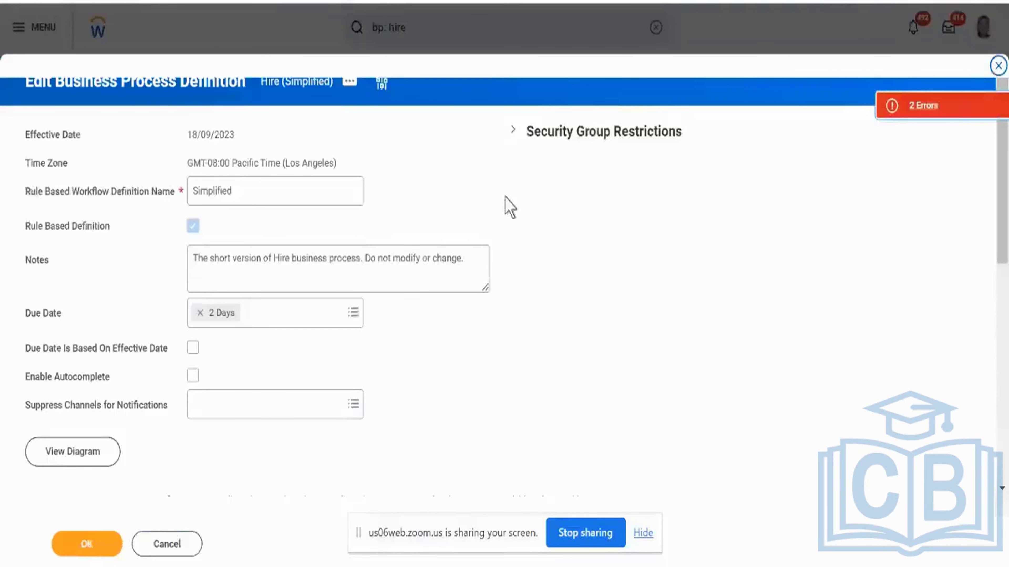
Add a business process step with order b, type Action and Propose Compensation Hire as the specified action.
scroll(504, 207, down, 10)
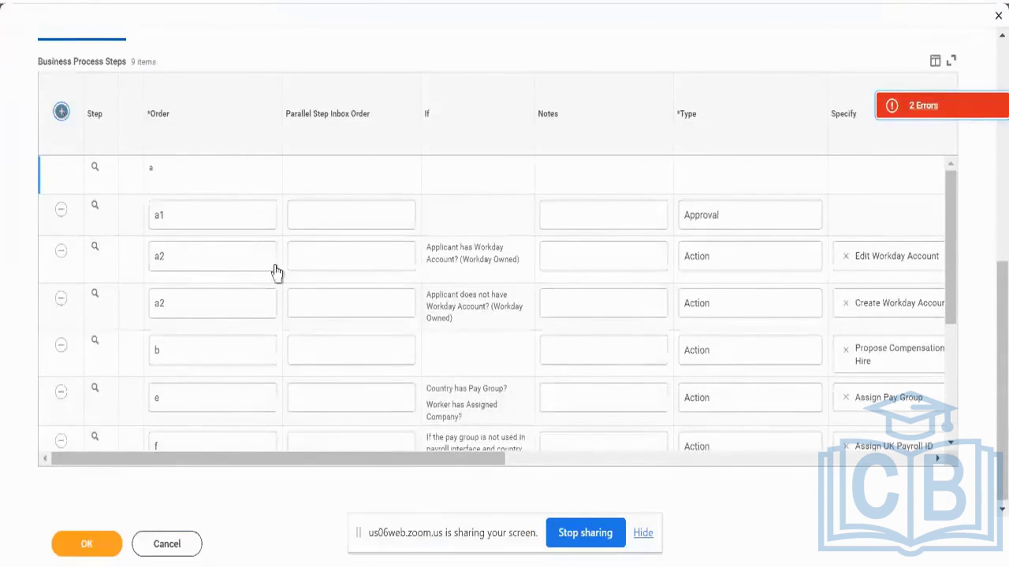
click(219, 178)
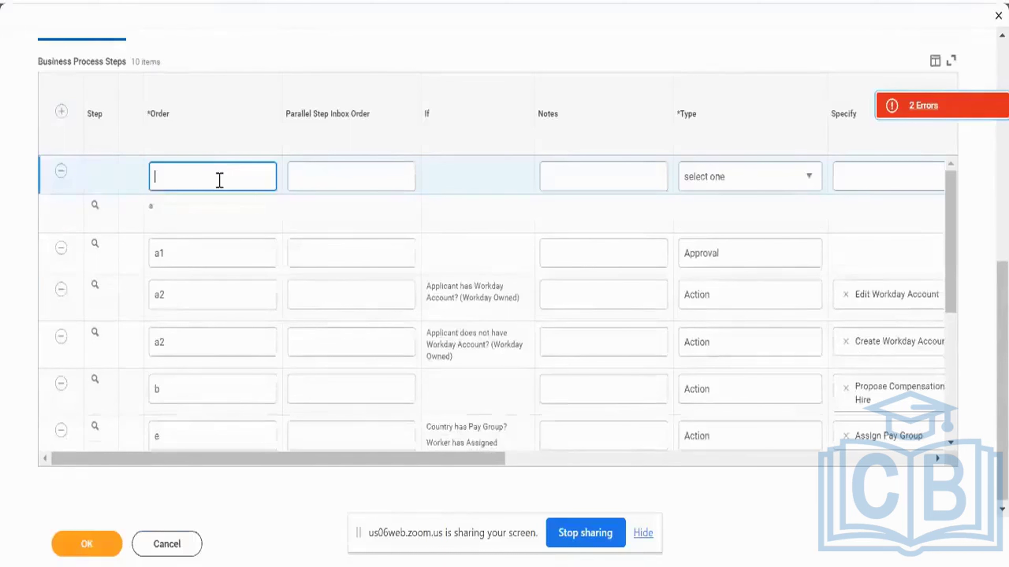
text(b)
click(744, 188)
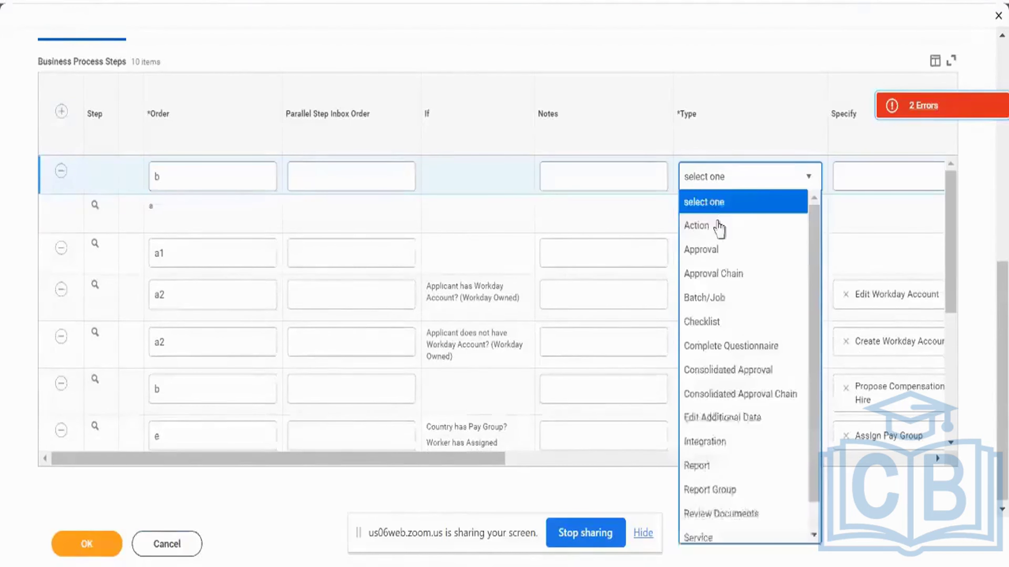
scroll(716, 242, down, 1)
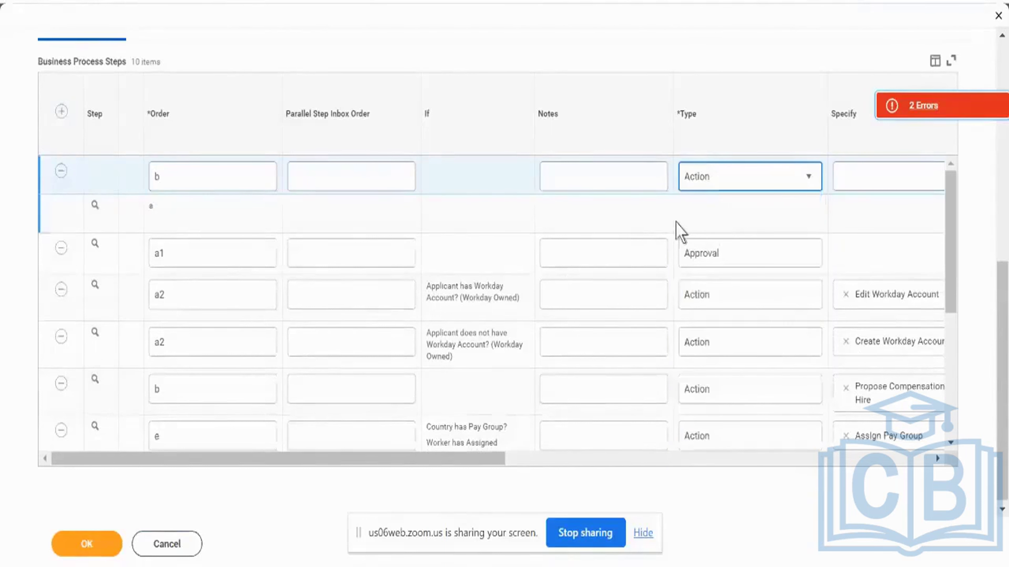
click(845, 185)
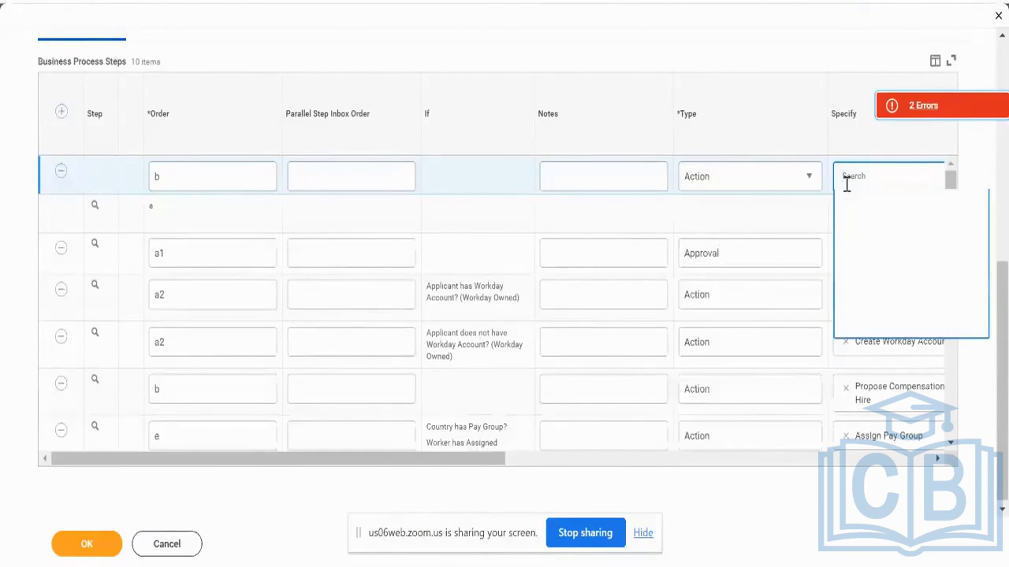
text(propo comp)
key(Return)
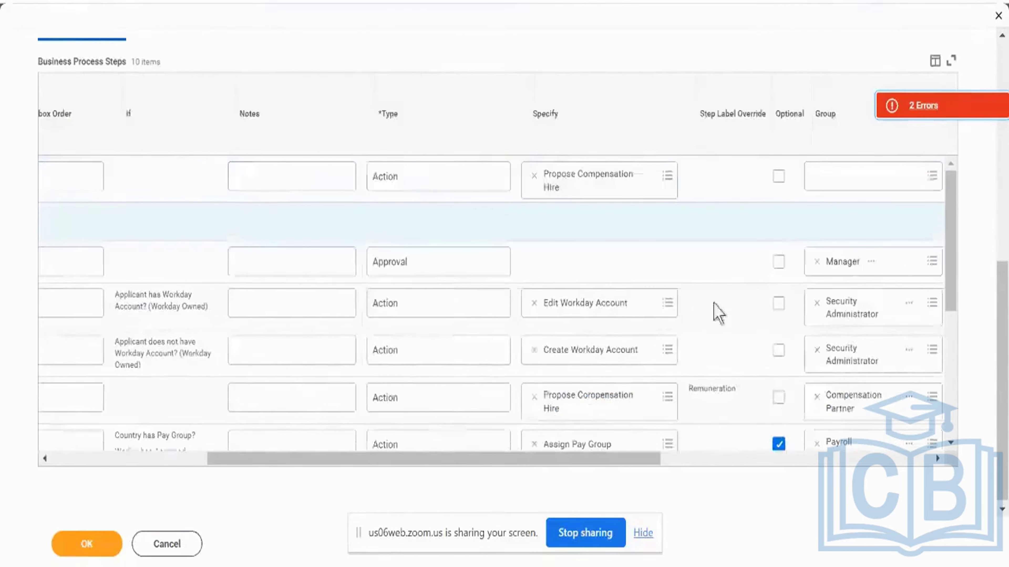
click(822, 178)
text(comp)
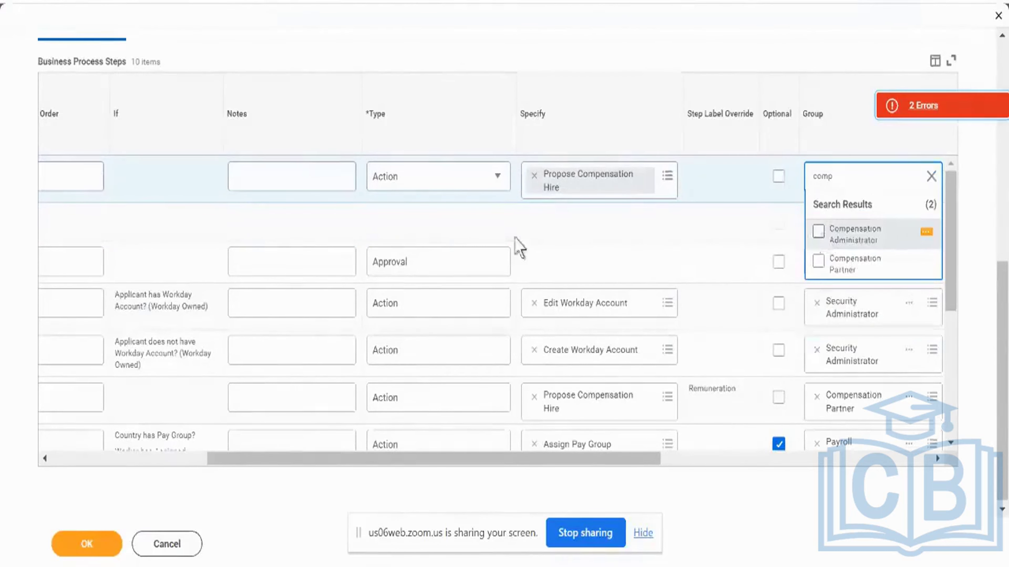
click(432, 219)
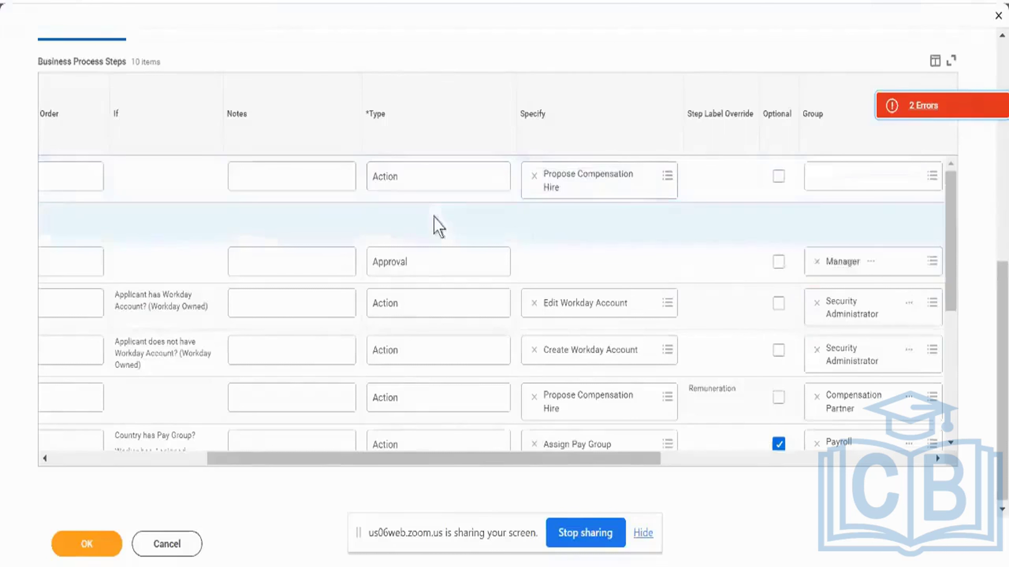
Assign the Compensation Administrator group to the new Propose Compensation Hire step and save the definition.
click(876, 185)
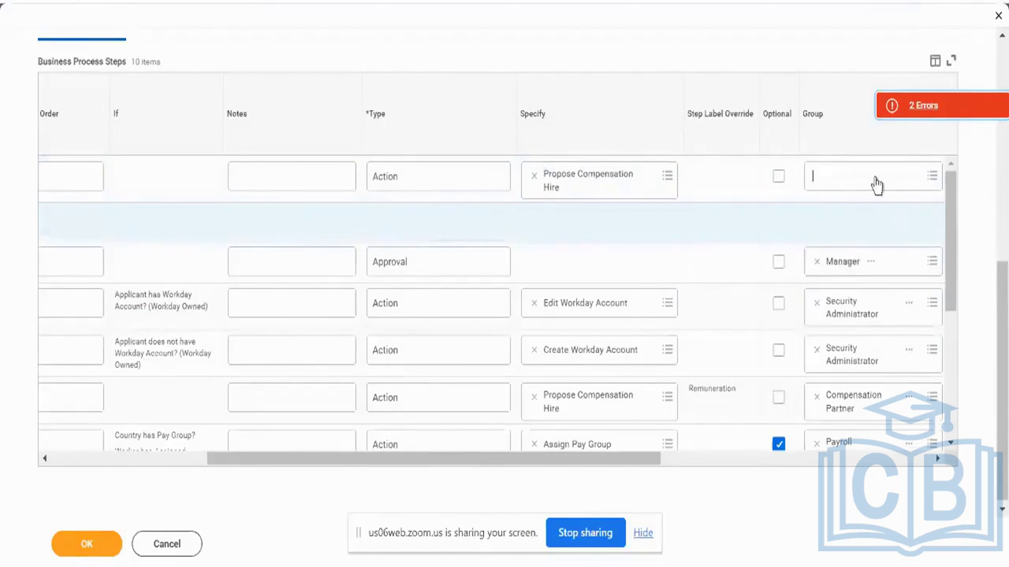
click(876, 177)
text(comp adm)
key(Return)
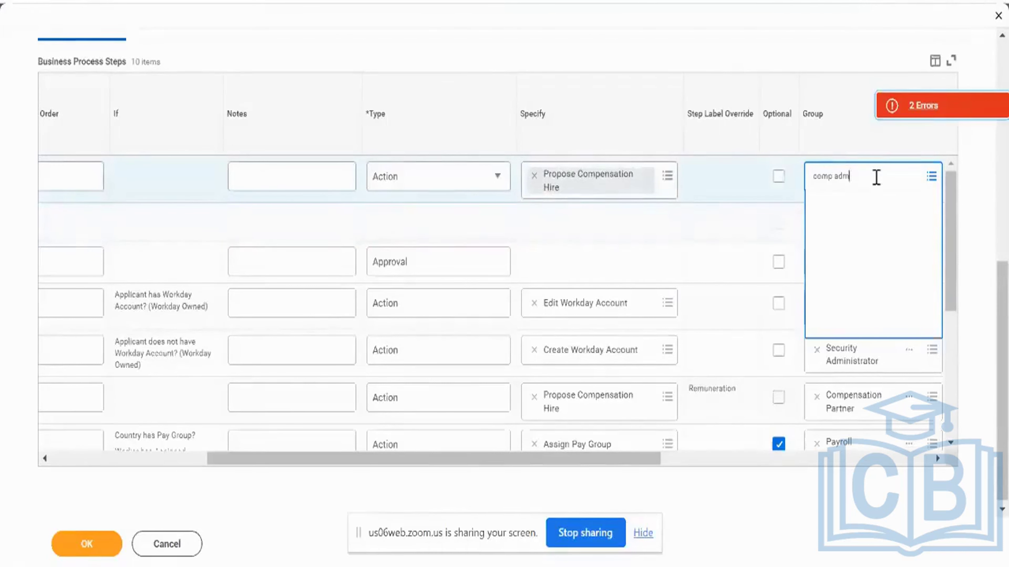
click(104, 552)
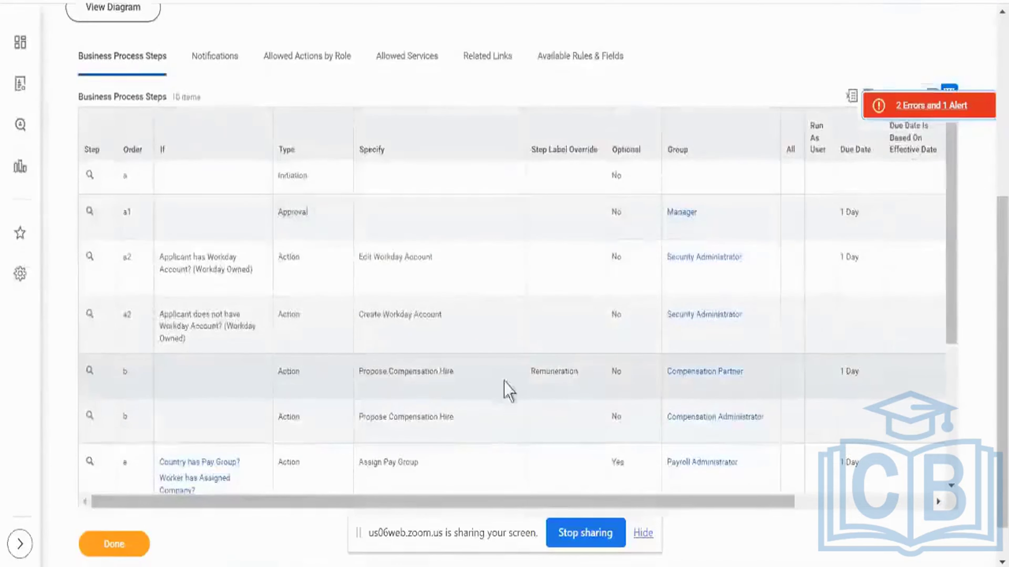
Compare the two Propose Compensation Hire steps at order b, including the step label override.
double_click(562, 367)
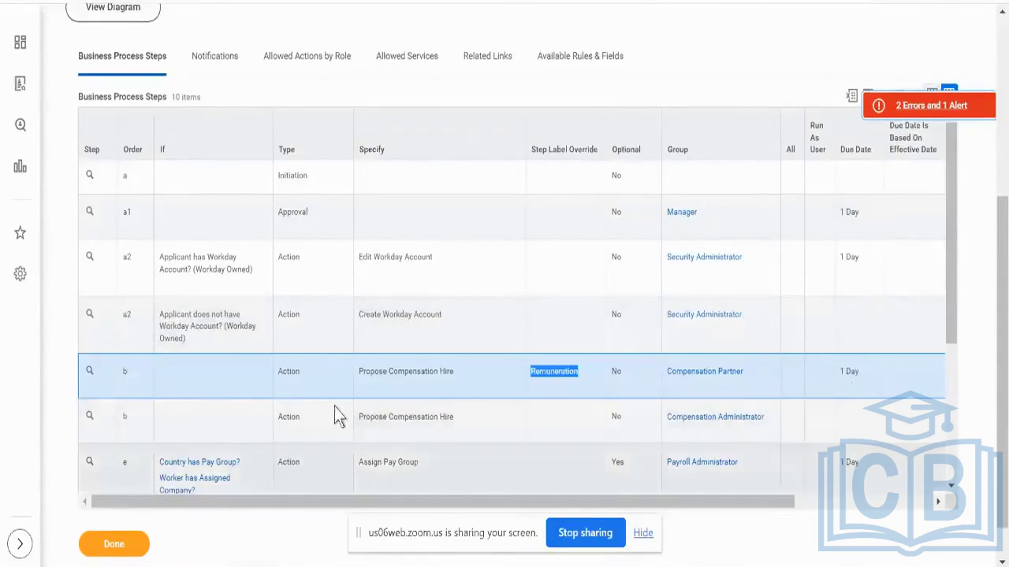
click(333, 426)
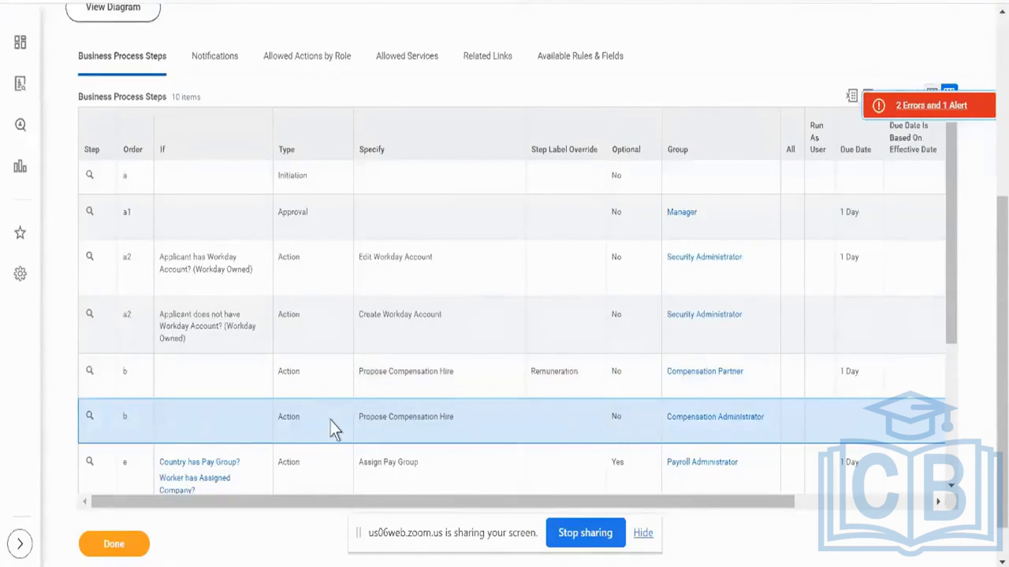
click(388, 367)
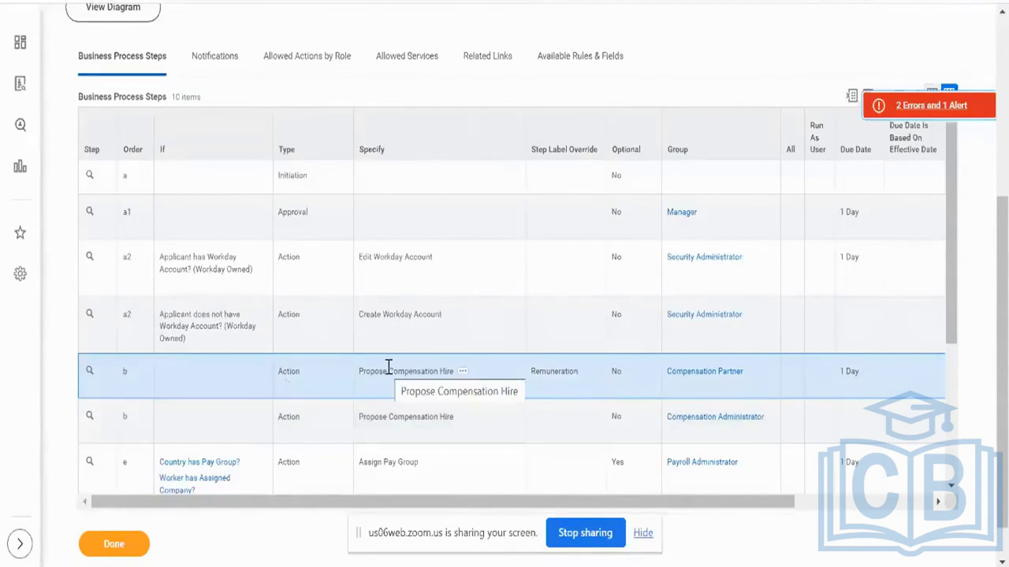
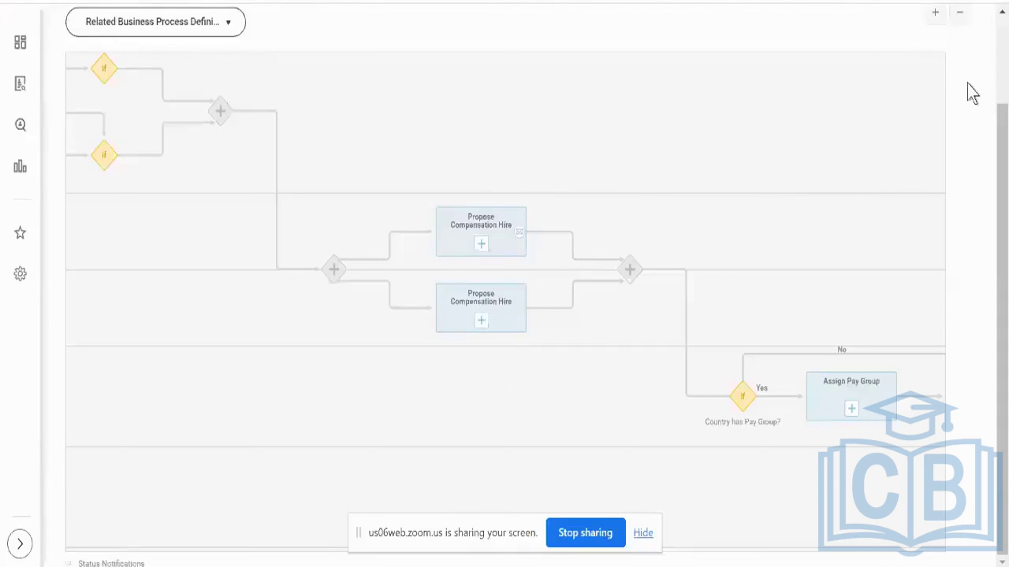
Return from the diagram to the Hire (Simplified) definition and review the steps sharing order b and the one following them.
scroll(973, 94, up, 3)
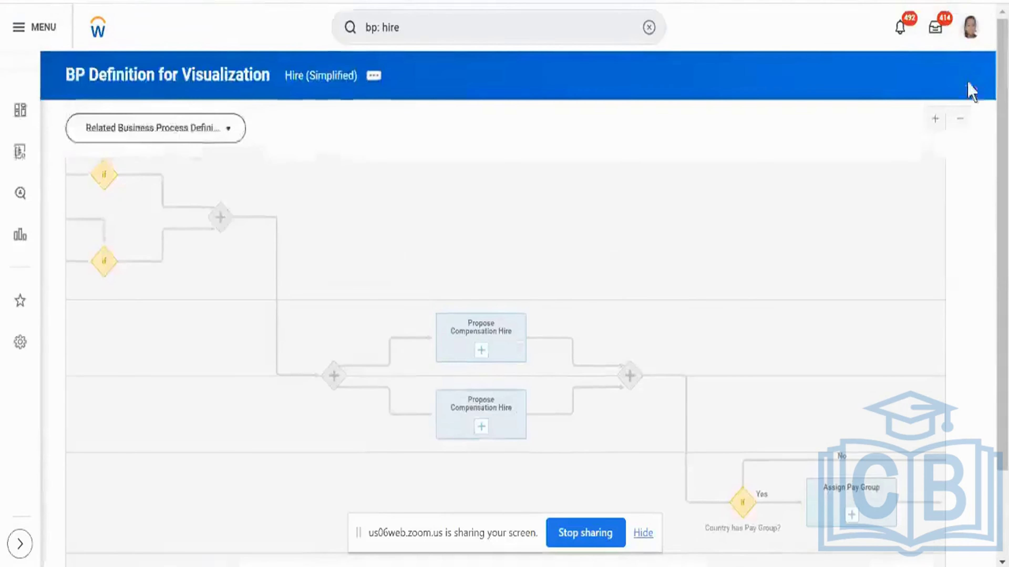
click(322, 76)
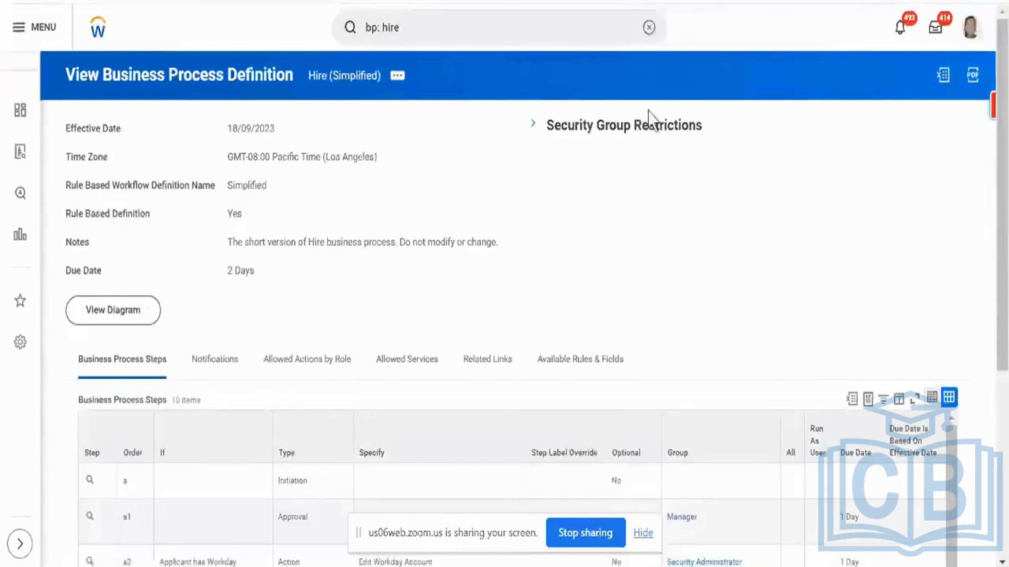
scroll(669, 238, down, 5)
scroll(669, 254, down, 2)
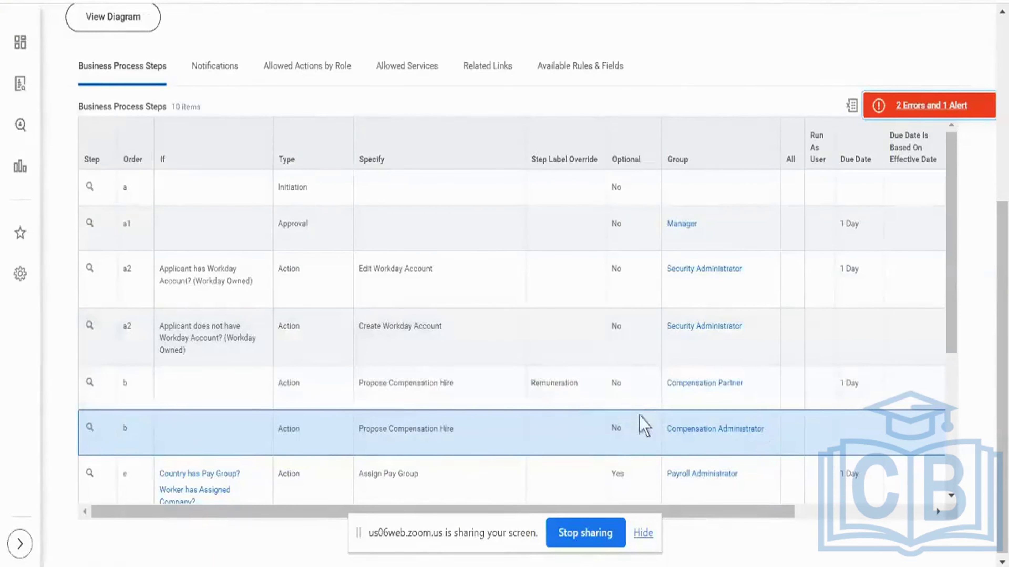
scroll(643, 419, down, 2)
click(643, 425)
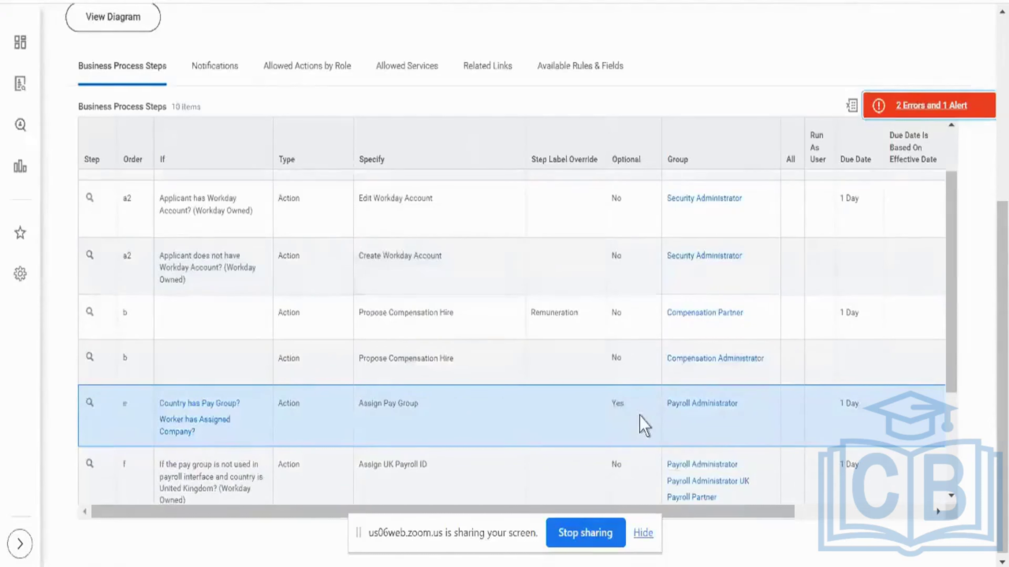
double_click(125, 313)
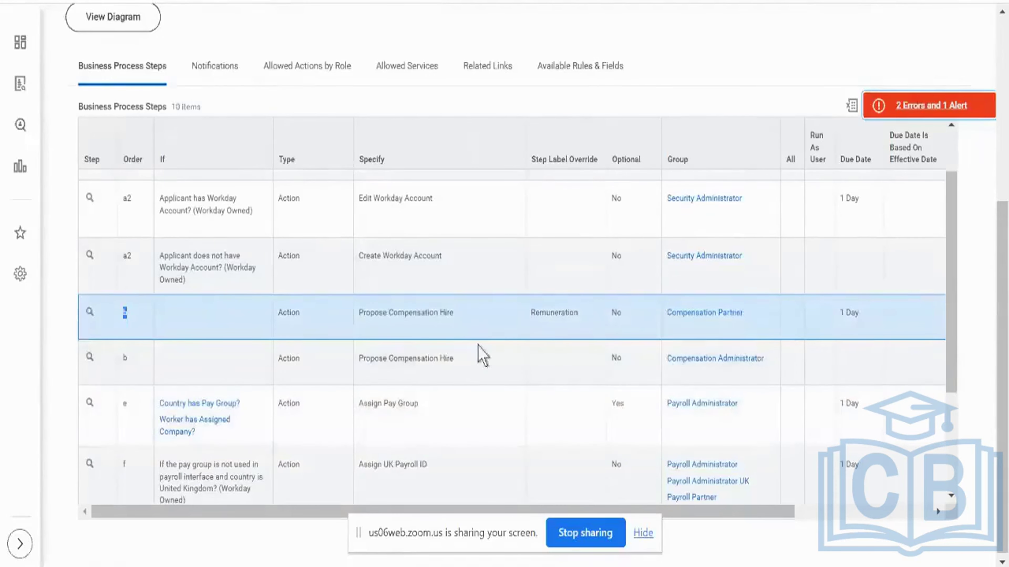
Open the definition's errors and alerts and read the page alert concerning Propose Compensation Hire.
click(501, 372)
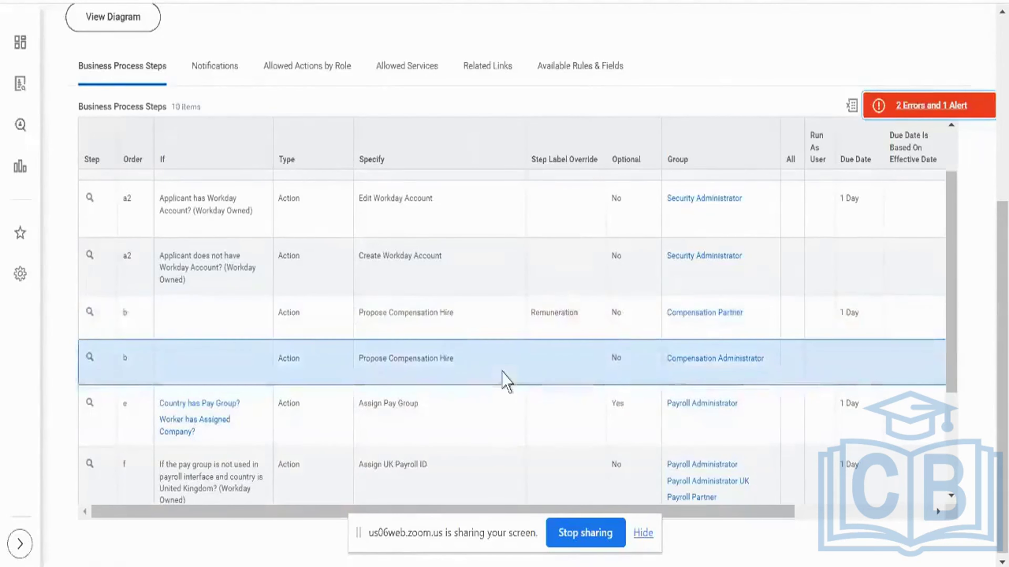
click(926, 107)
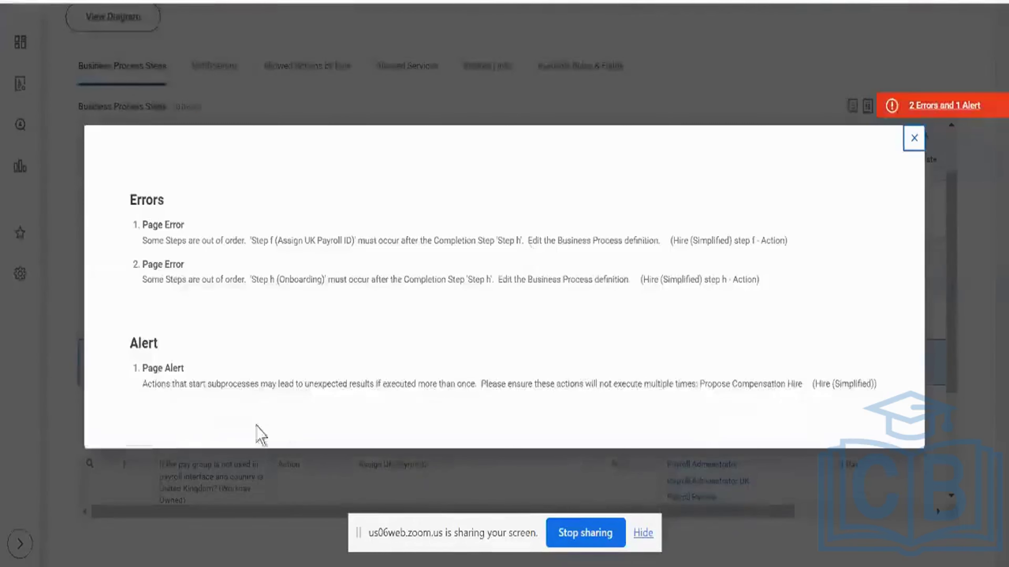
triple_click(256, 387)
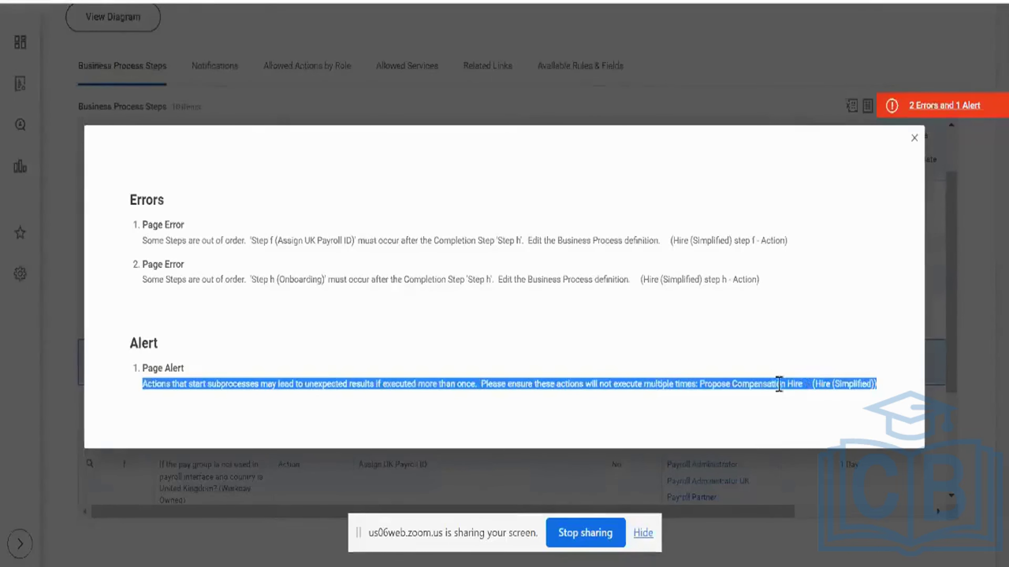
click(966, 345)
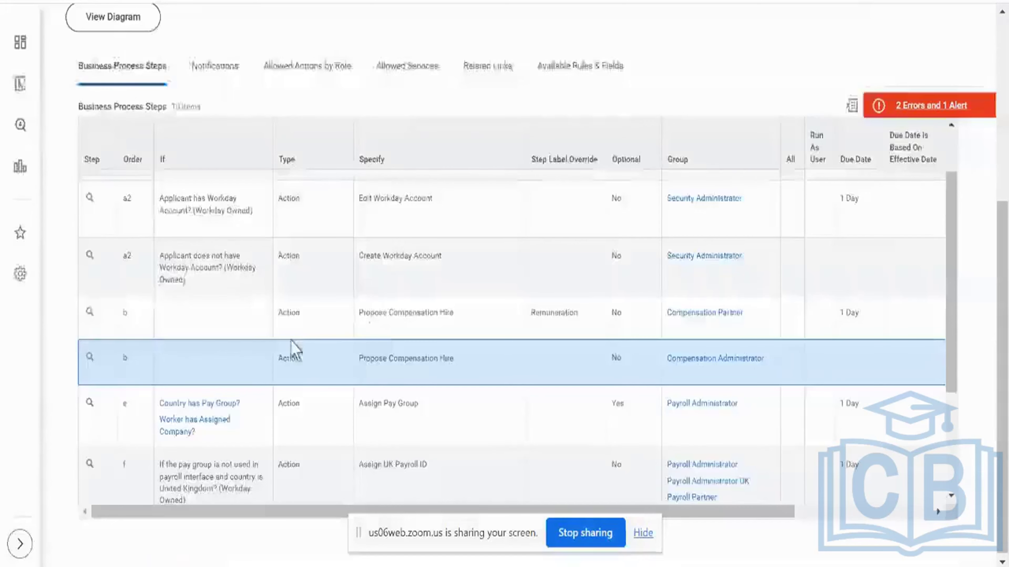
Compare the action, group and order of the two Propose Compensation Hire steps in the definition.
click(330, 328)
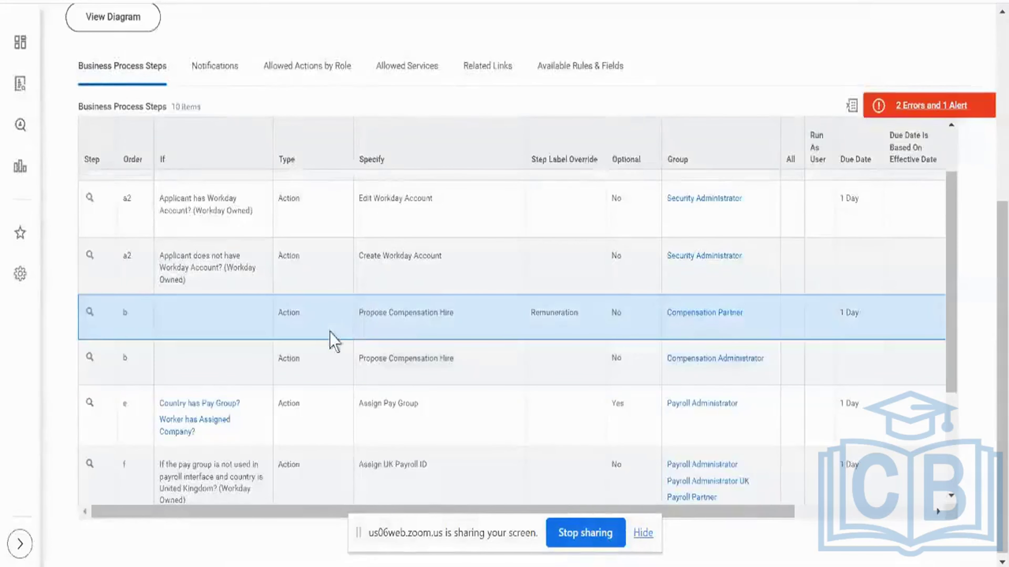
click(255, 358)
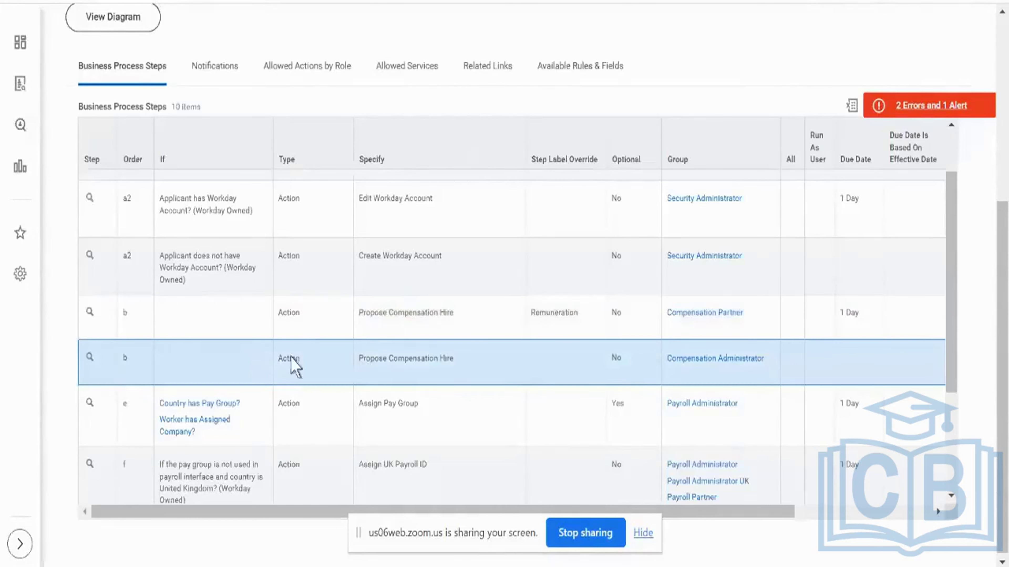
triple_click(443, 357)
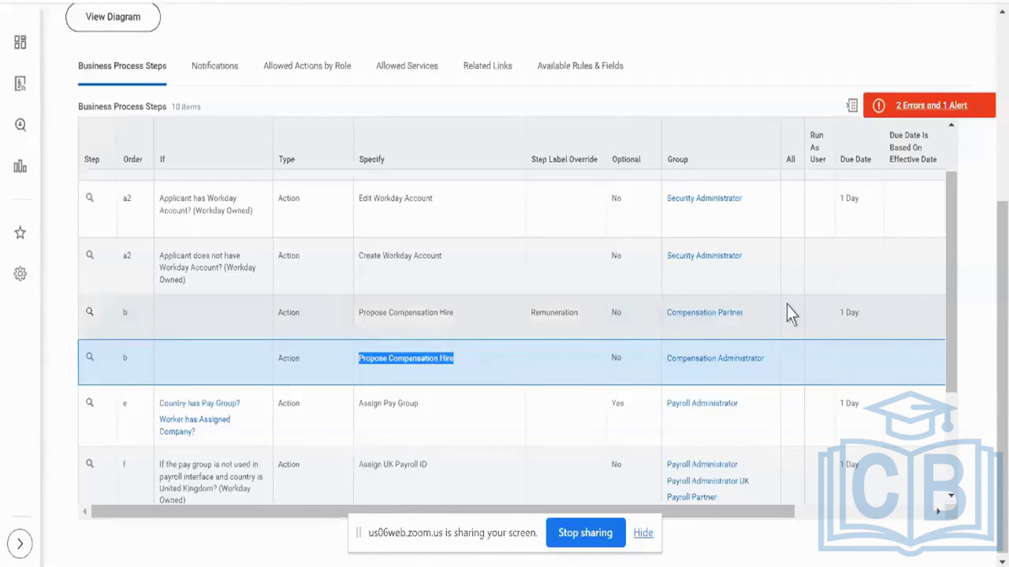
click(792, 315)
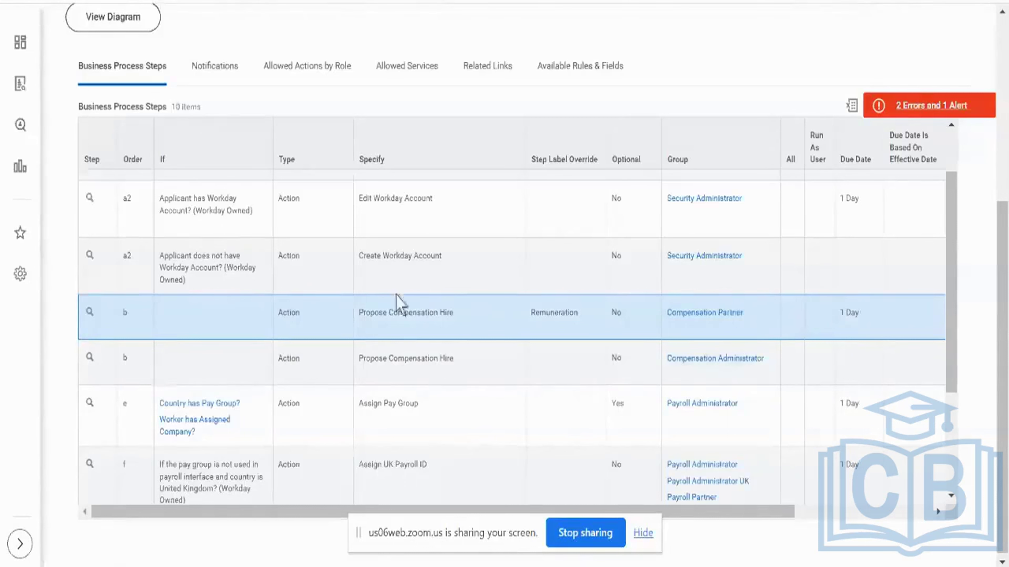
double_click(130, 313)
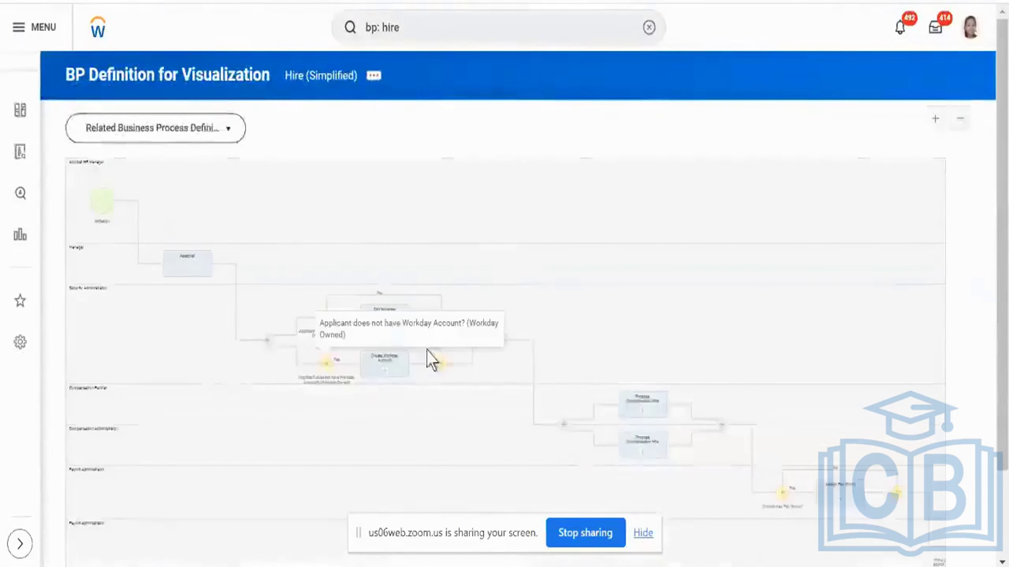
Enlarge the Hire (Simplified) diagram and examine the conditional branches for Edit Workday Account and Create Workday Account.
click(933, 118)
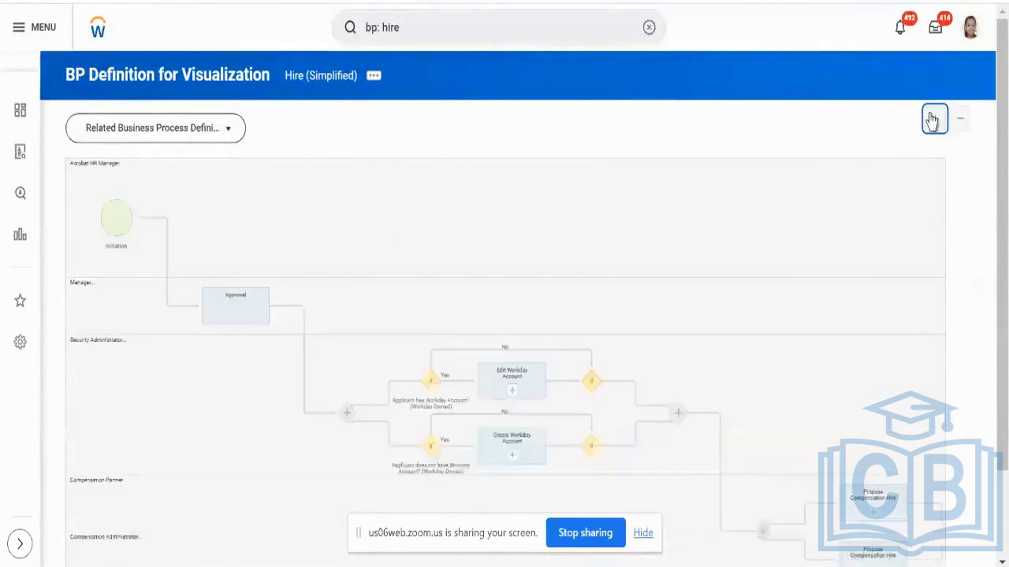
click(933, 118)
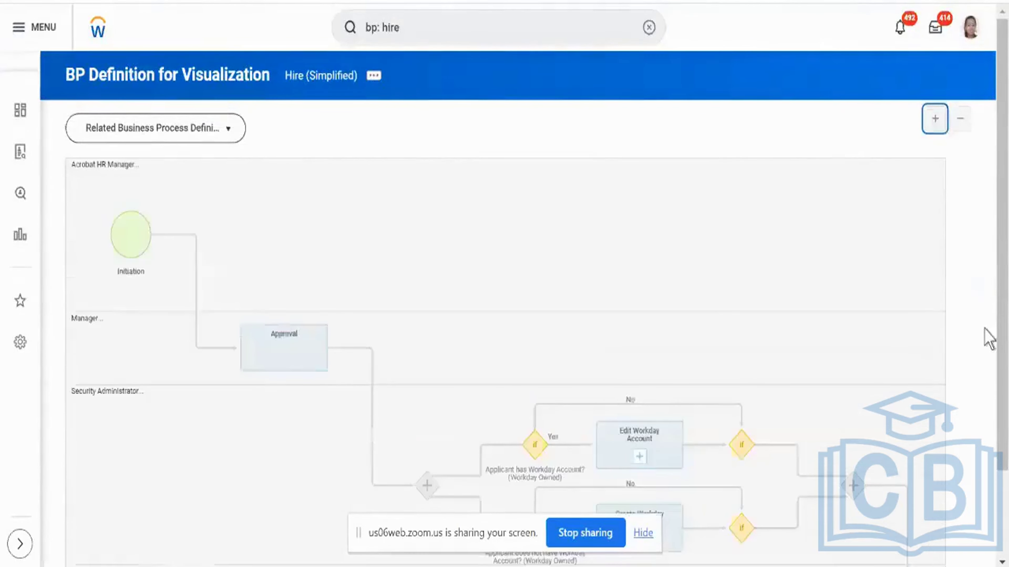
scroll(993, 328, down, 2)
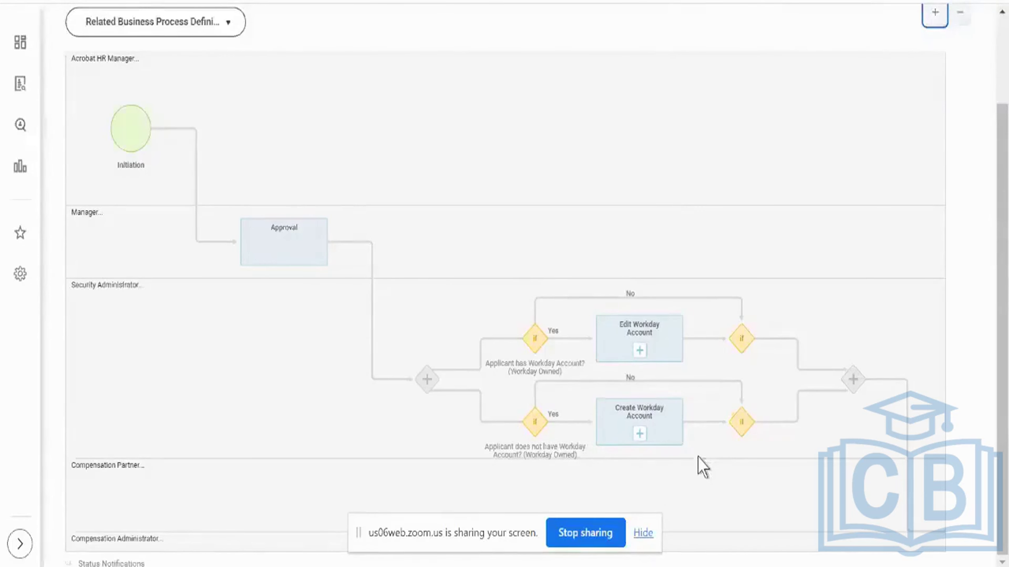
scroll(965, 244, up, 3)
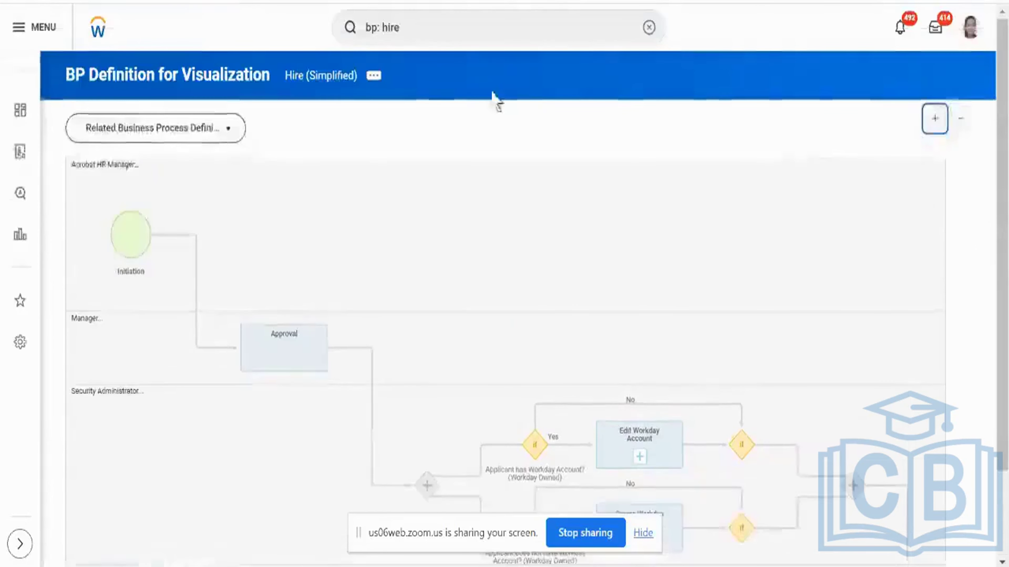
Return from the diagram to the Hire (Simplified) definition and look for a completion step in the Complete column.
click(350, 77)
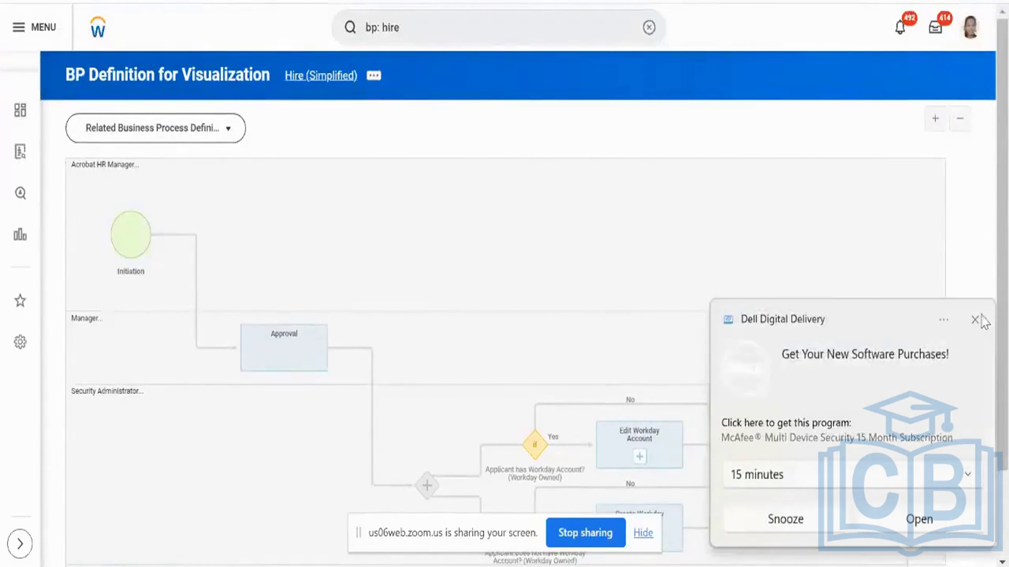
click(976, 320)
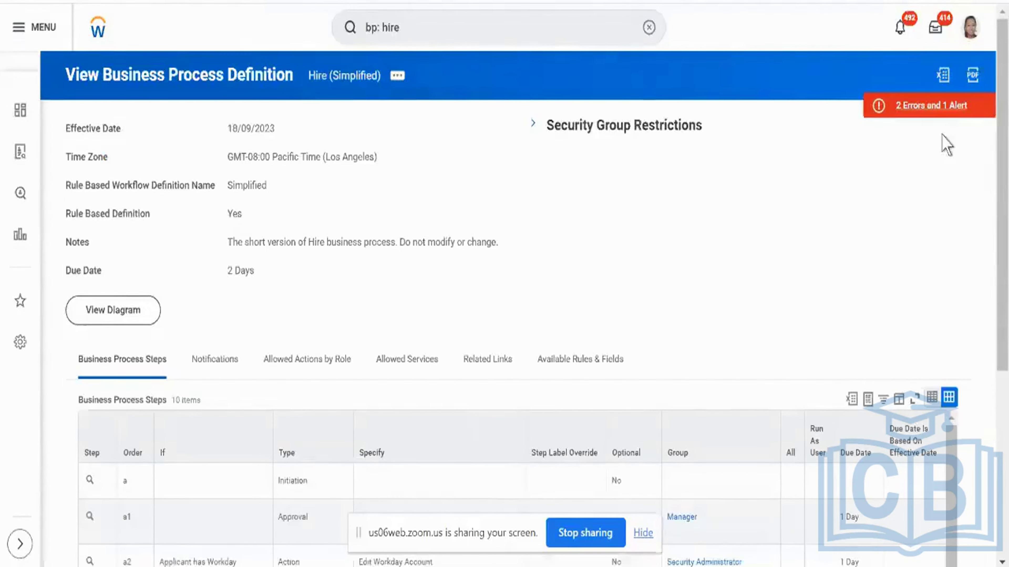
scroll(947, 143, down, 5)
scroll(814, 363, right, 3)
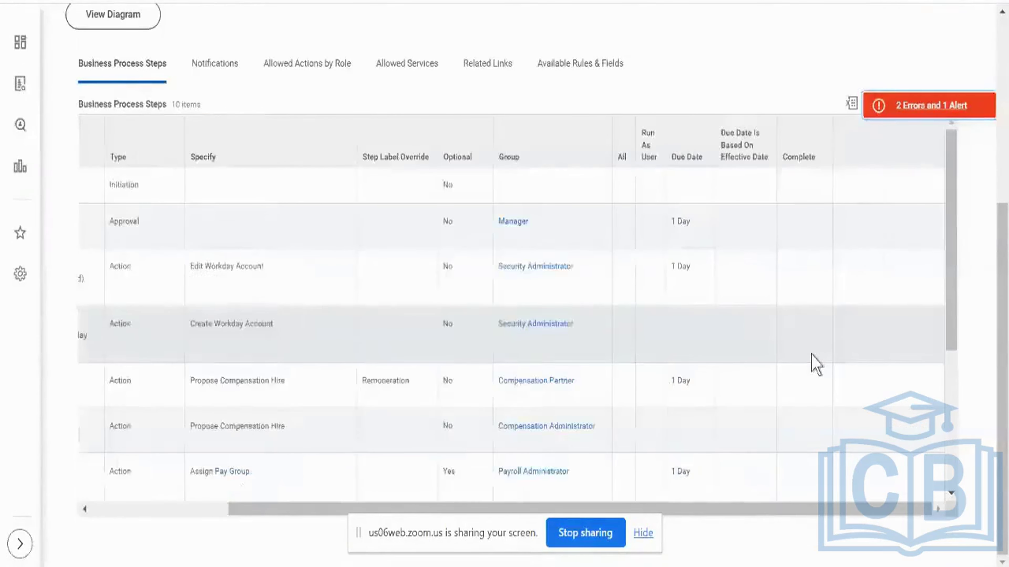
scroll(813, 363, down, 5)
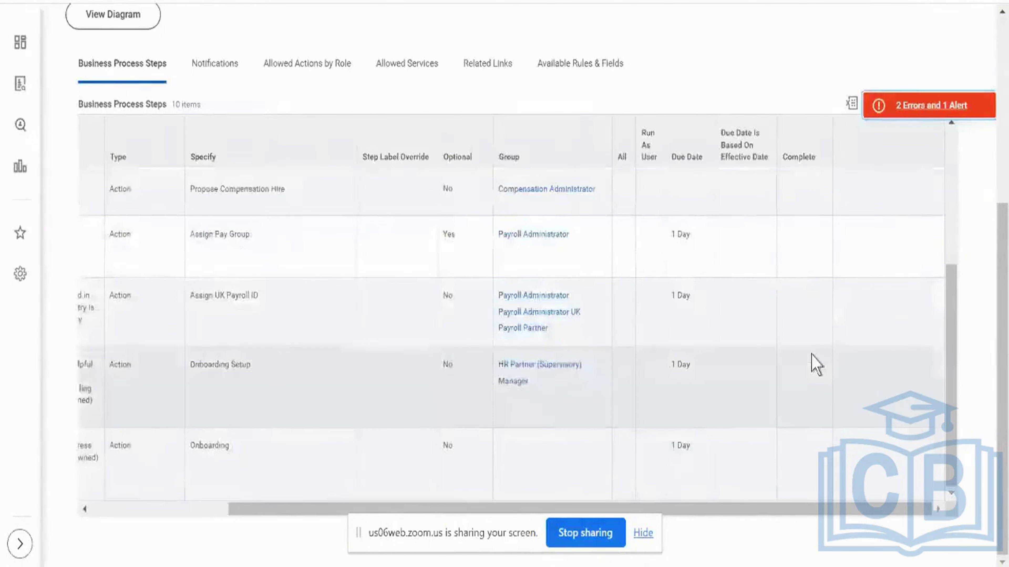
scroll(814, 363, up, 2)
scroll(814, 364, left, 3)
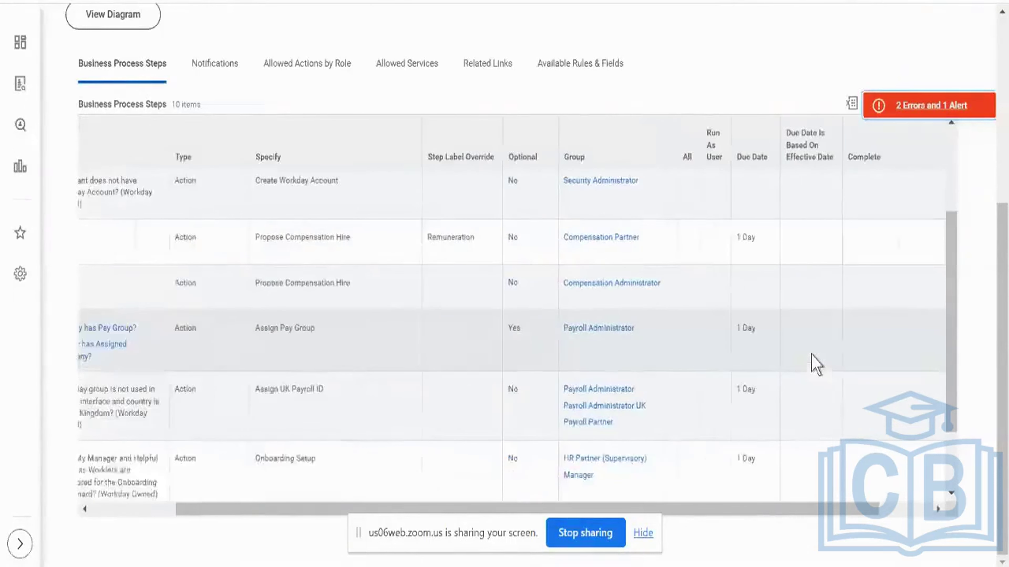
scroll(814, 364, right, 3)
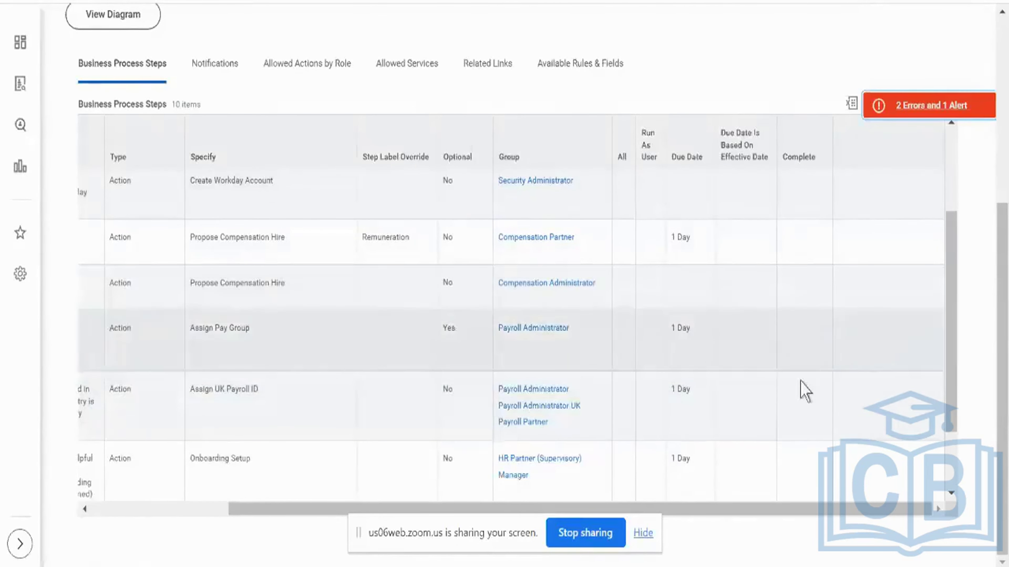
scroll(802, 407, left, 5)
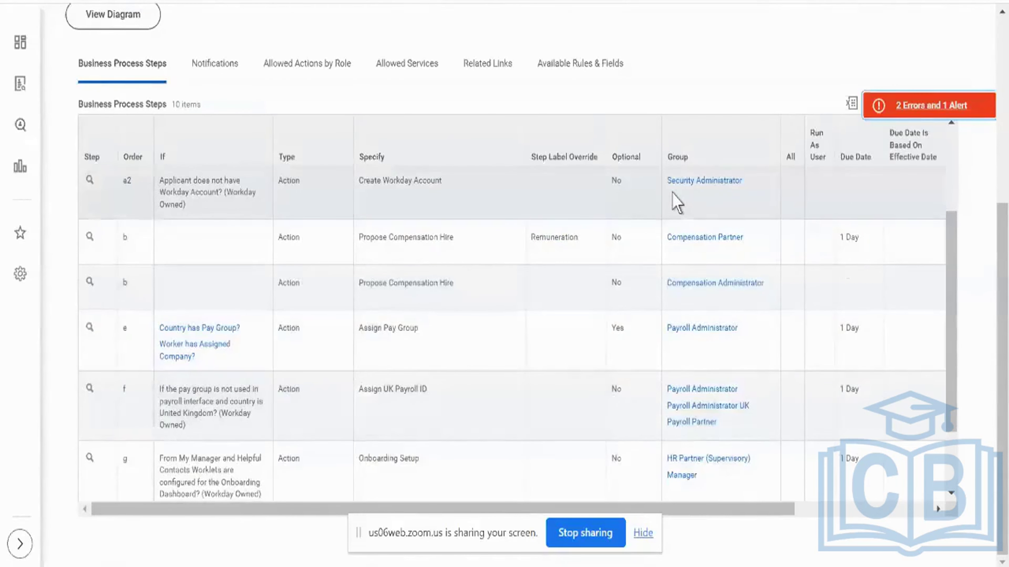
scroll(677, 202, down, 2)
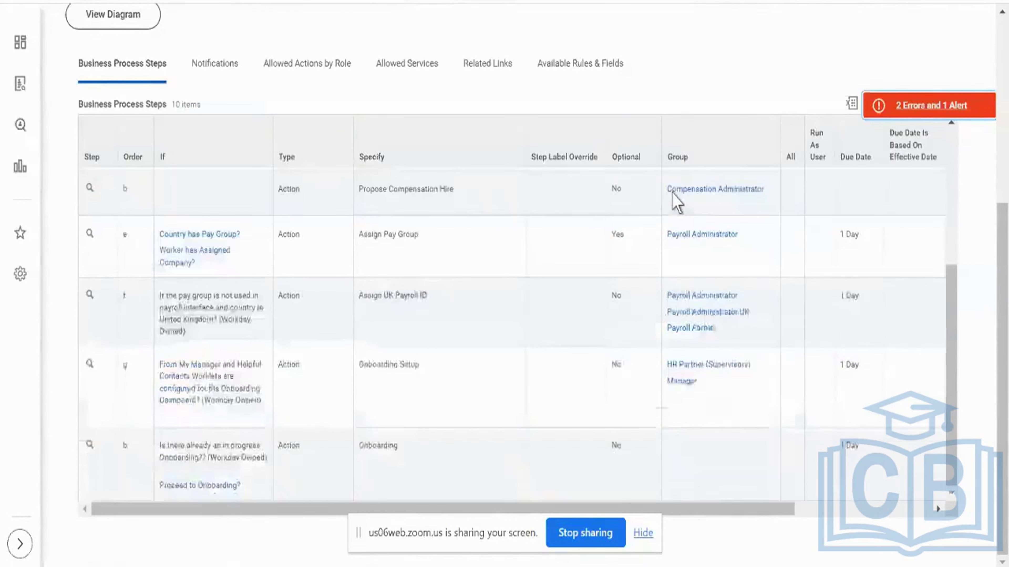
Review the process from the Initiation step through Onboarding at order h, checking each step's Complete value.
click(425, 470)
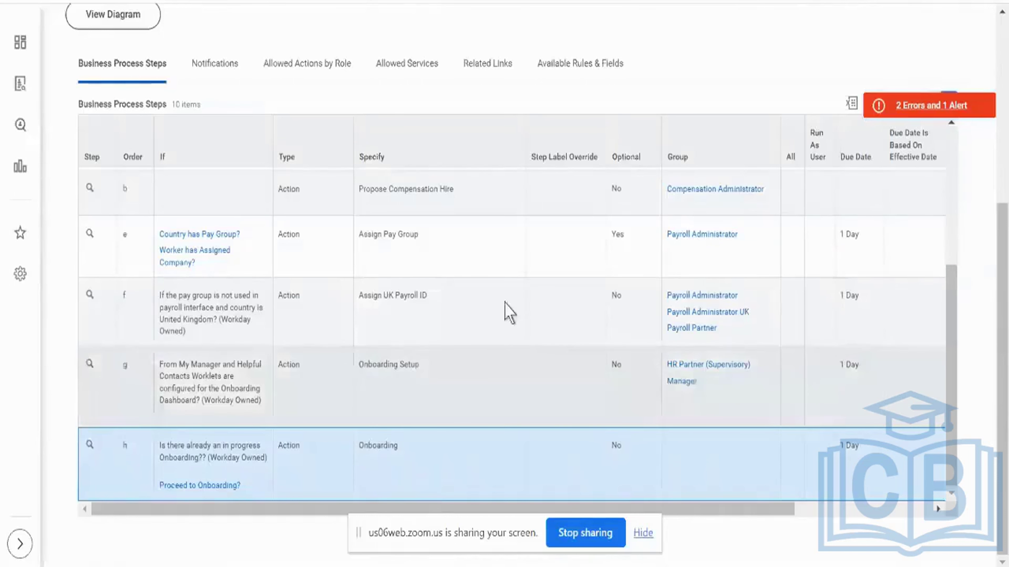
scroll(509, 309, up, 5)
click(465, 183)
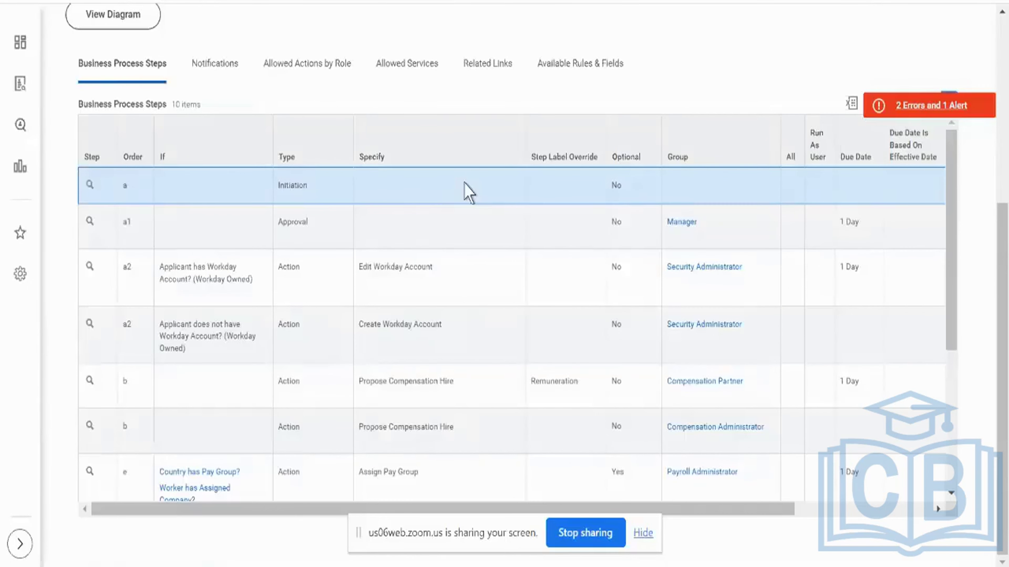
scroll(469, 191, right, 5)
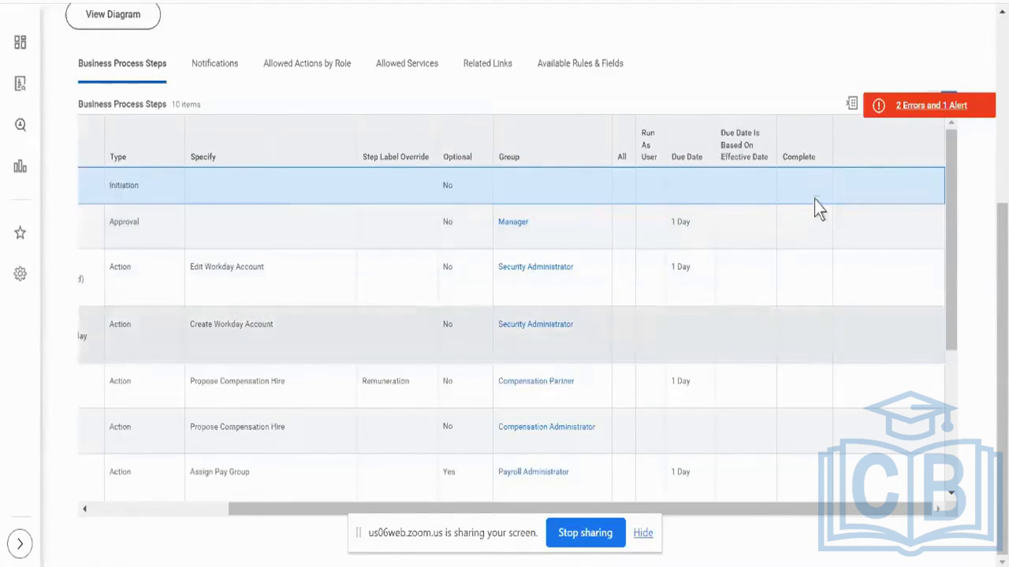
scroll(829, 334, down, 5)
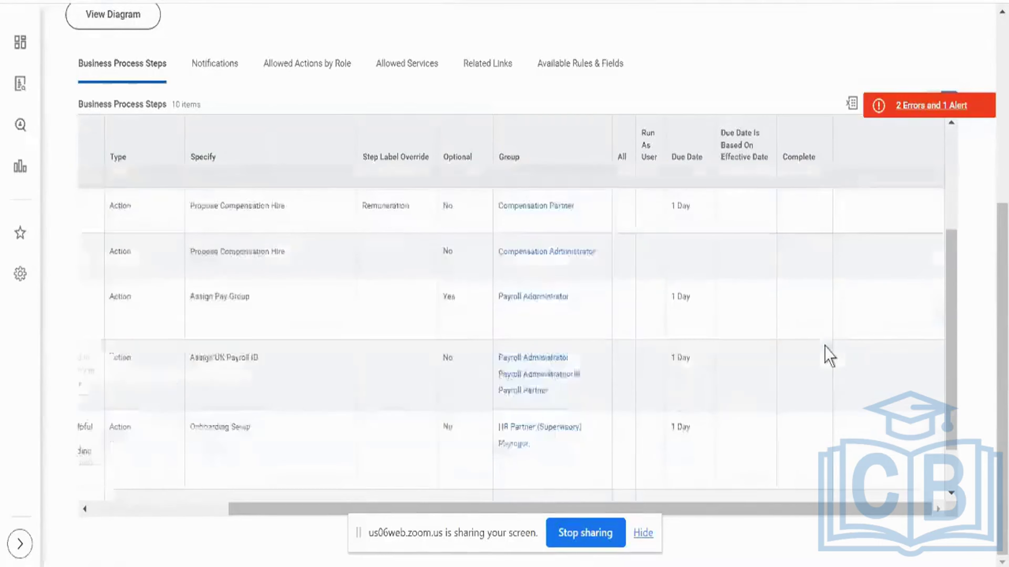
click(819, 477)
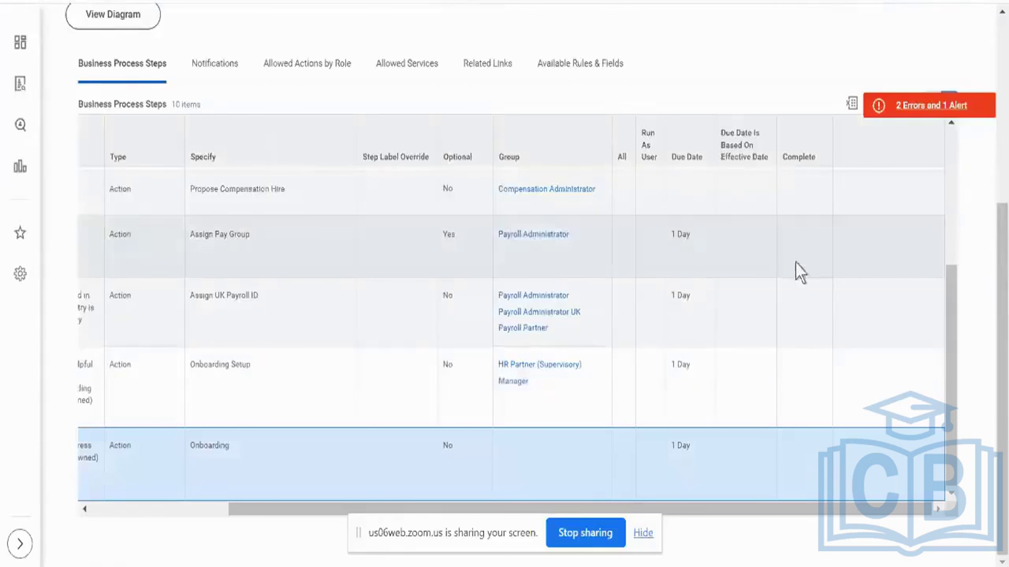
scroll(790, 338, up, 5)
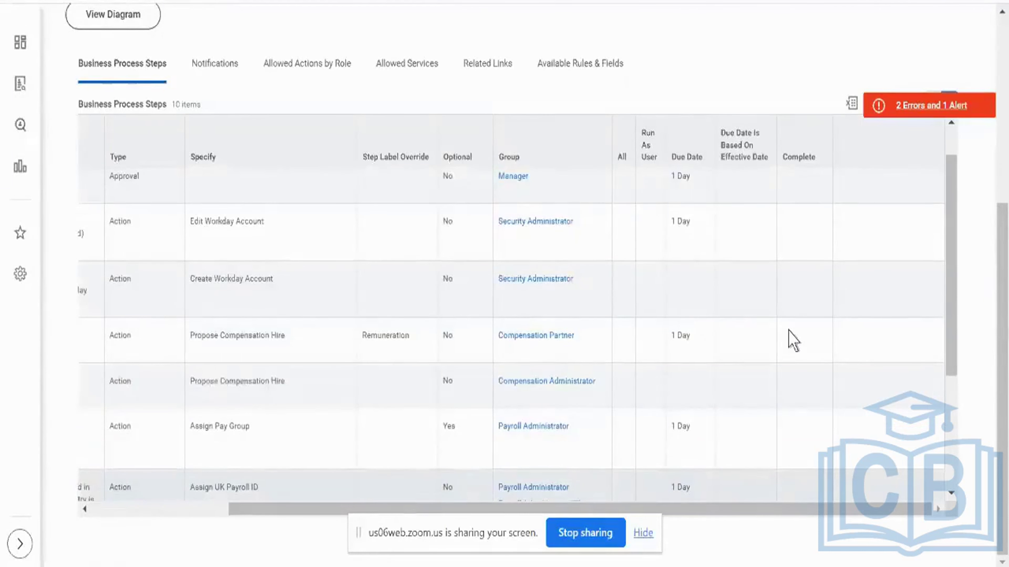
scroll(792, 340, down, 5)
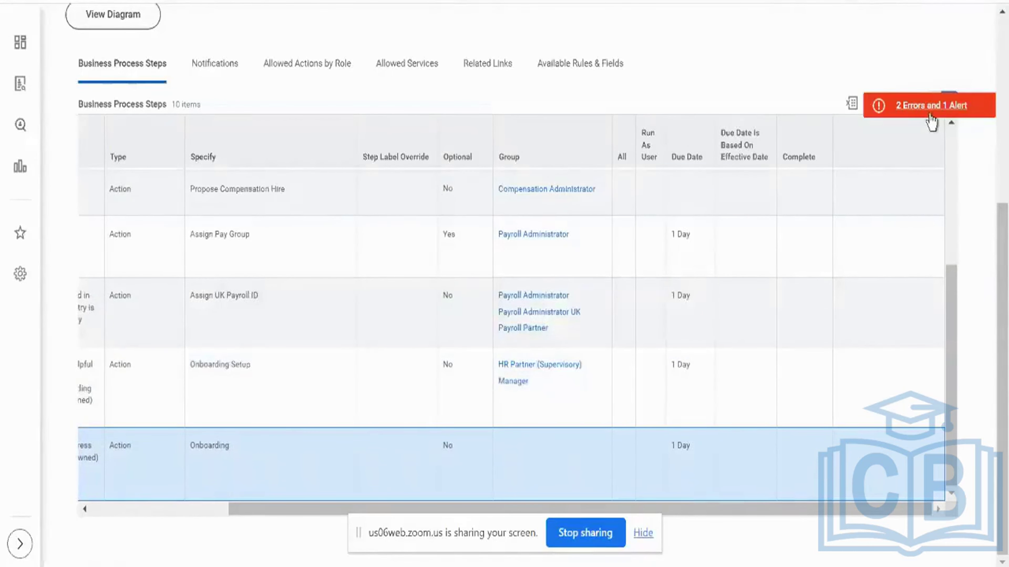
Reopen the errors and alerts list, read the page error for step f (Assign UK Payroll ID), and close it.
click(909, 110)
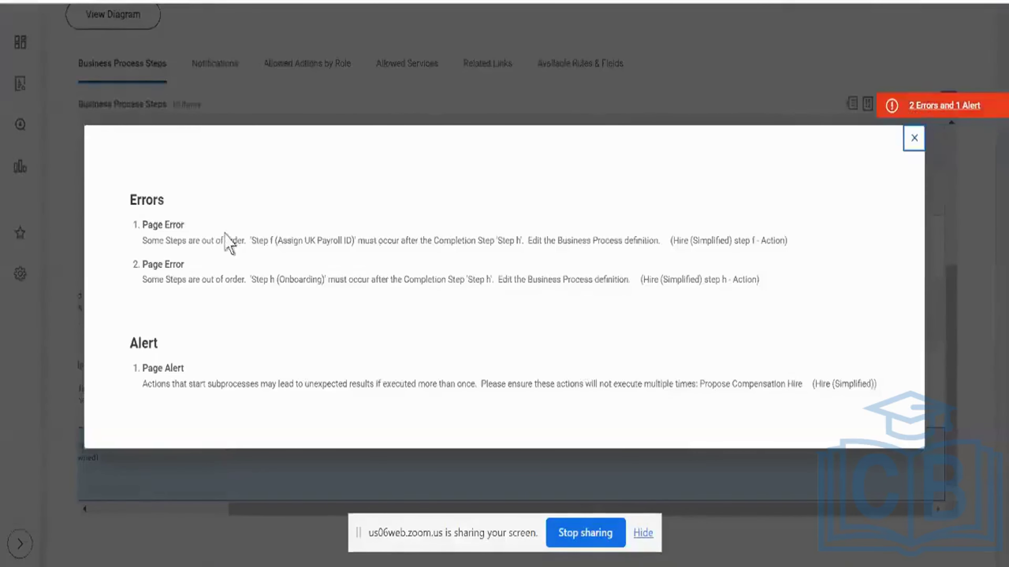
triple_click(204, 243)
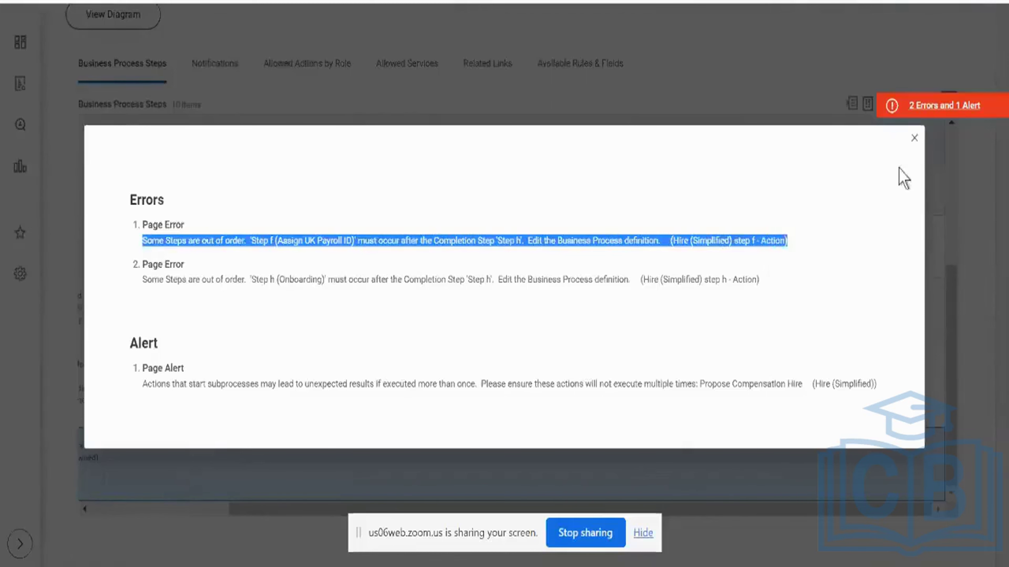
click(913, 138)
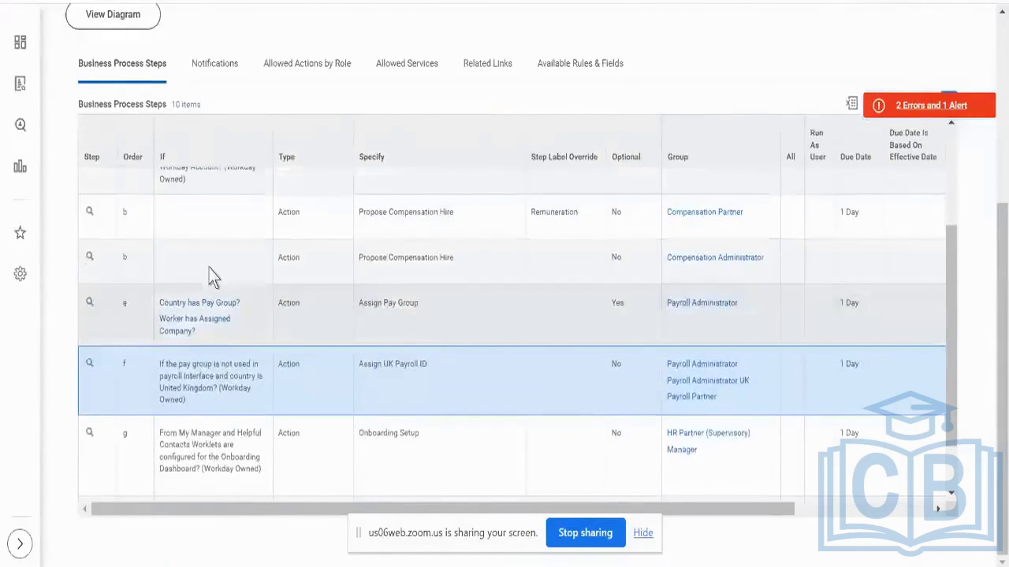
Inspect the business process actions available for the Assign Pay Group step at order e, including Set as Completion.
click(457, 337)
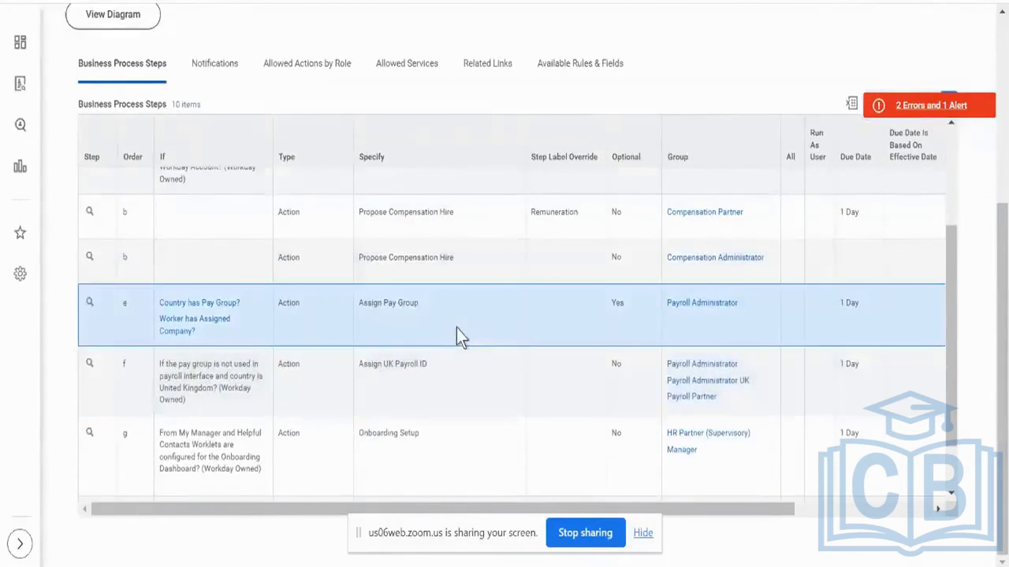
click(101, 304)
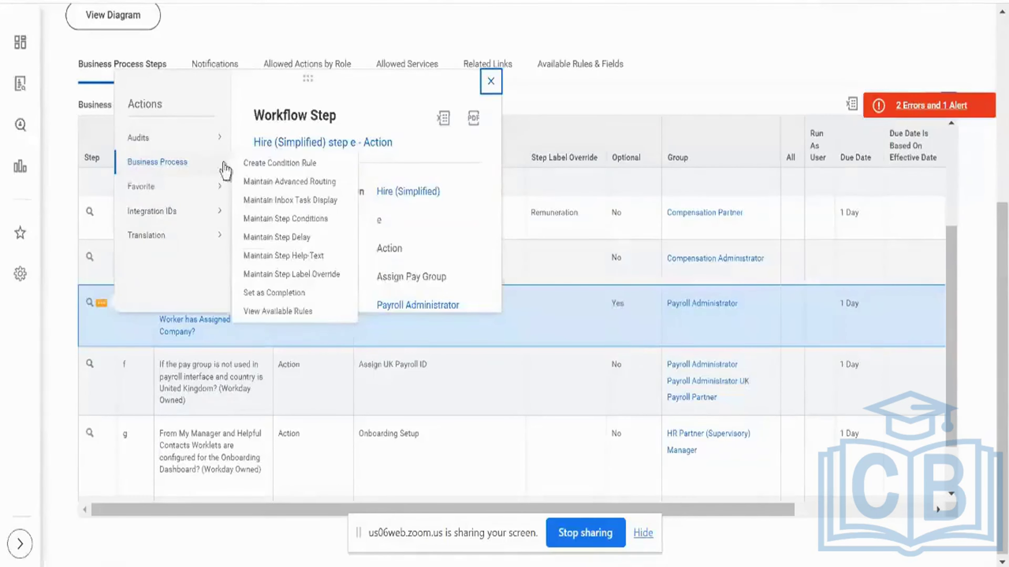
click(632, 331)
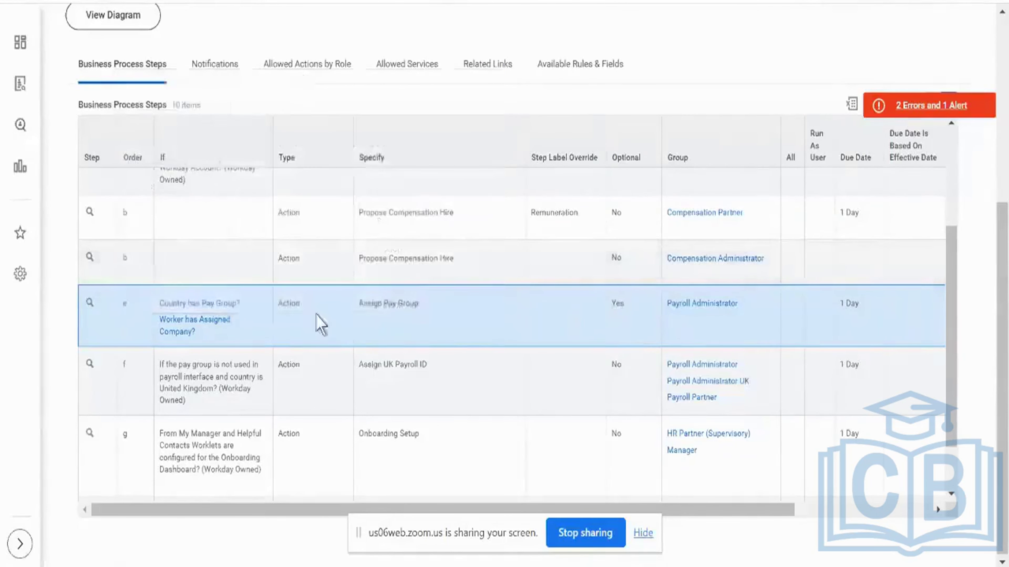
triple_click(391, 308)
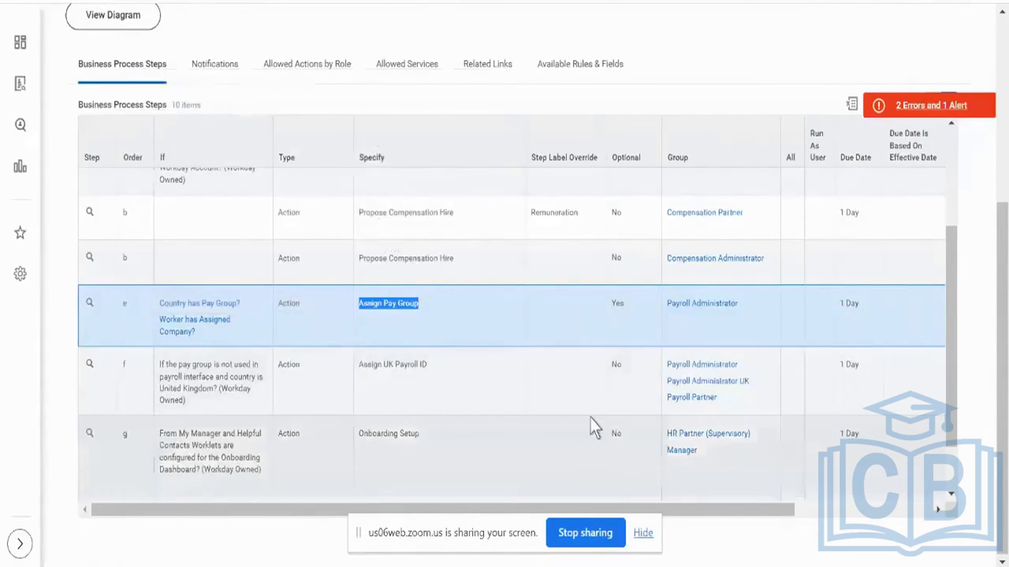
Review the remaining steps through Onboarding at order h, highlighting Onboarding Setup (order g) and the Assign Pay Group row (order e).
scroll(592, 428, down, 1)
scroll(592, 428, down, 2)
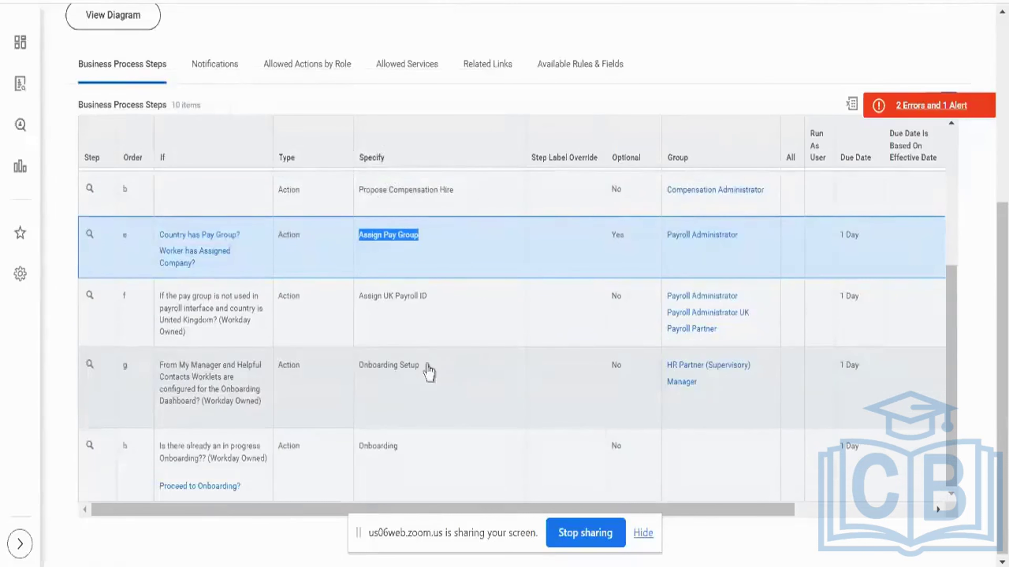
click(412, 364)
triple_click(412, 363)
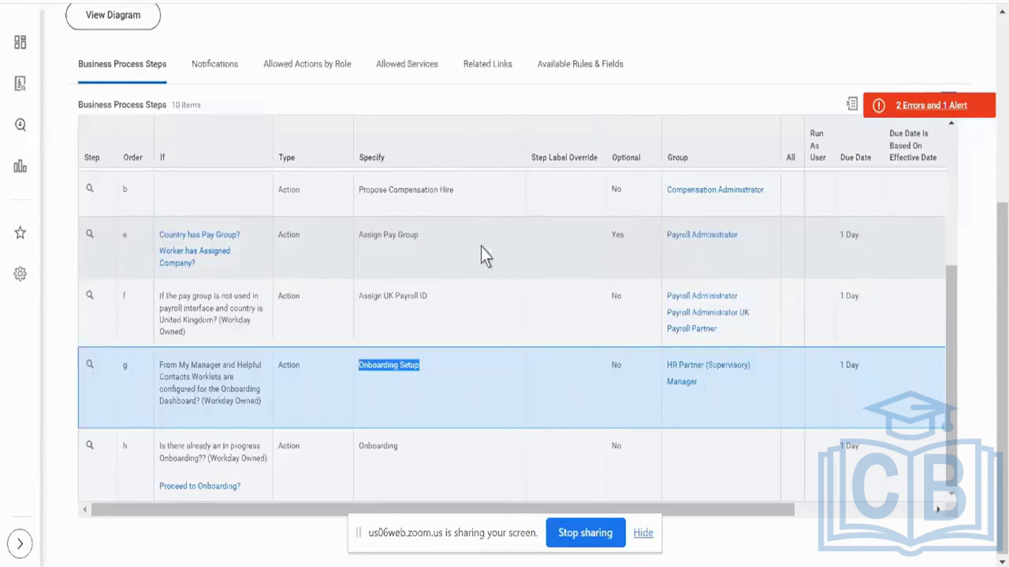
click(485, 256)
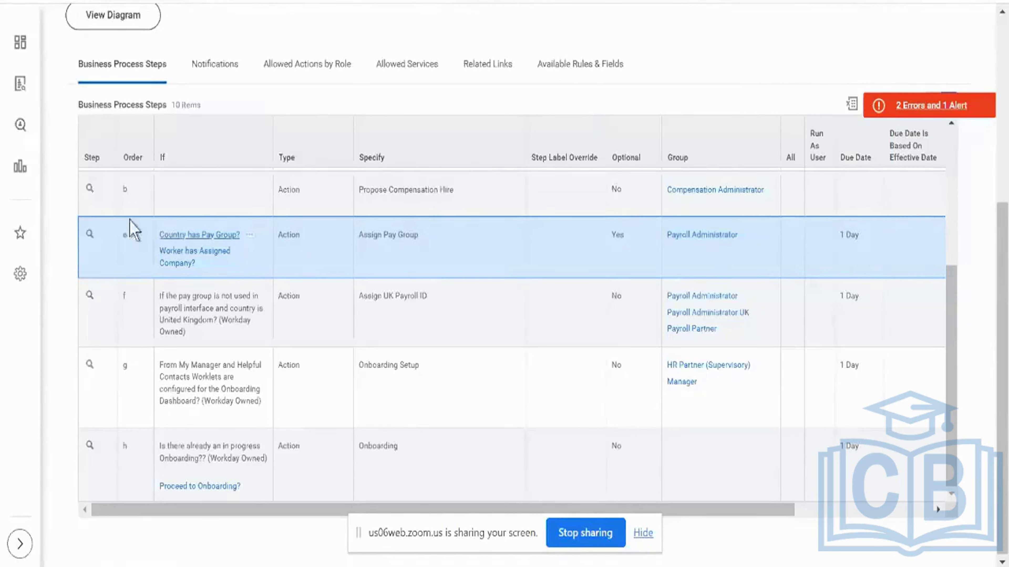
View the workflow step details of Assign Pay Group at order e, close them and check the definition's header details.
mouse_move(101, 238)
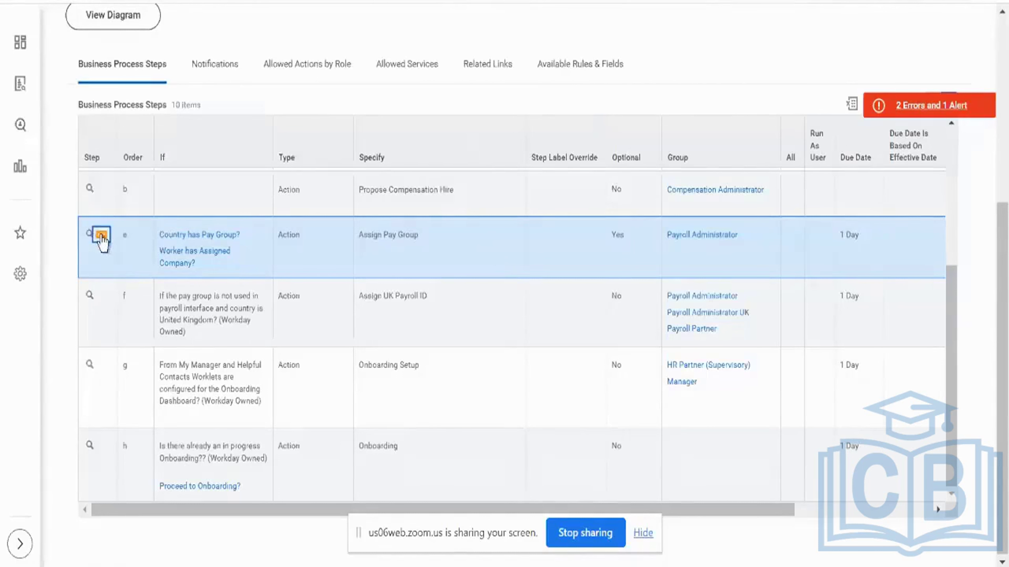
click(101, 236)
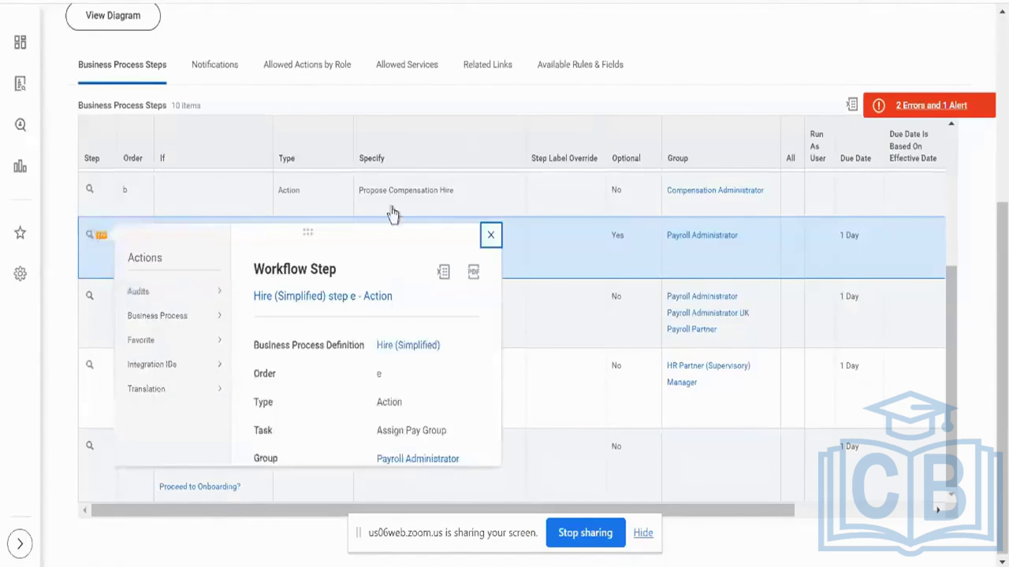
click(556, 254)
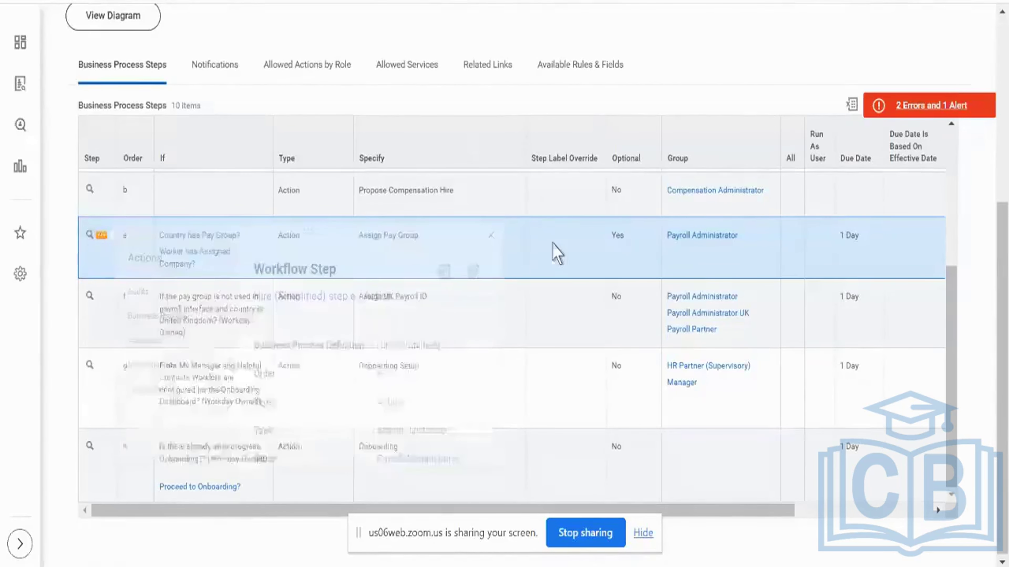
scroll(555, 253, up, 5)
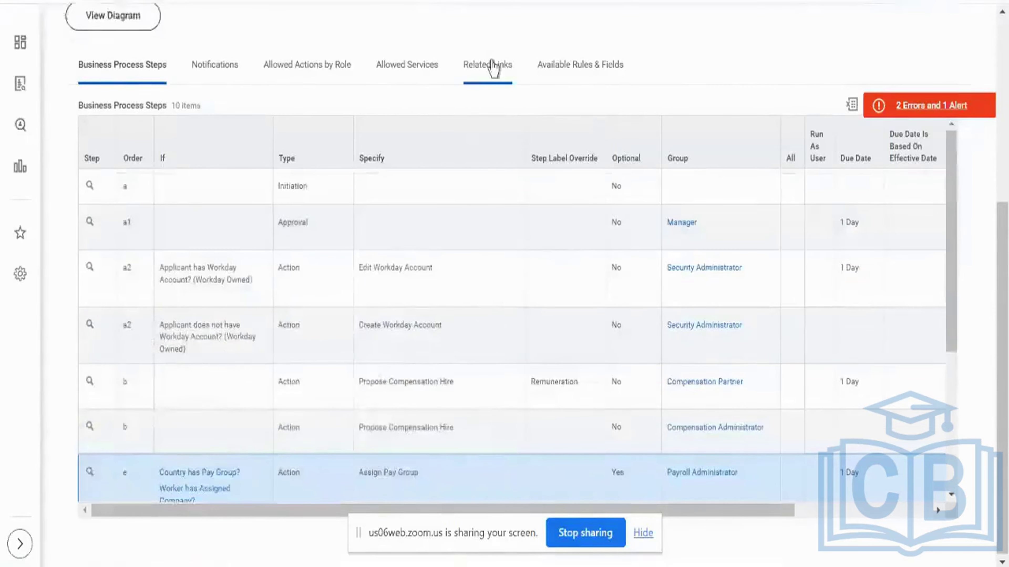
scroll(437, 66, up, 5)
scroll(302, 56, up, 3)
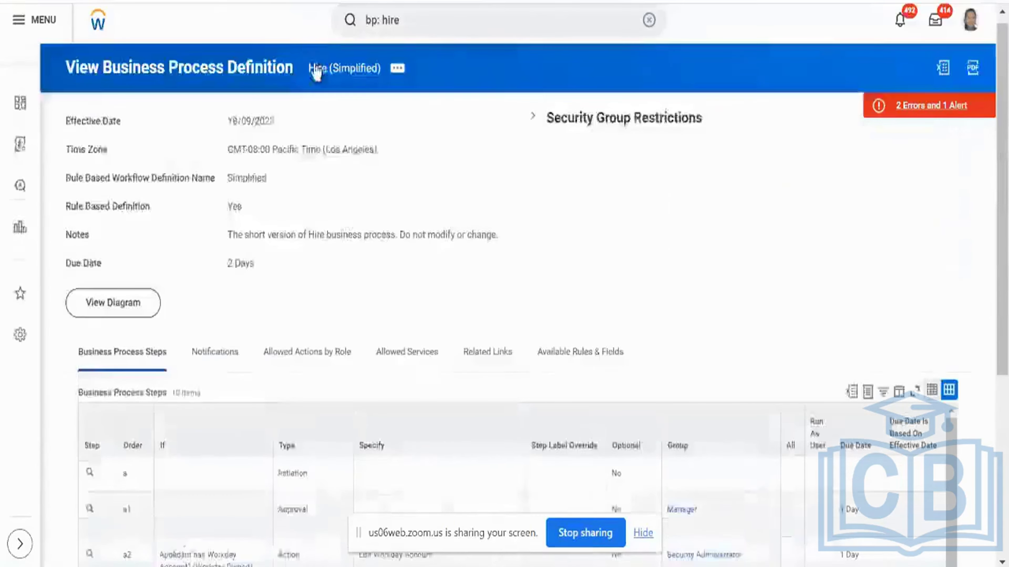
Set the Assign Pay Group step at order e as the completion step, effective 18/09/2023 in GMT-08:00 Pacific Time (Los Angeles).
scroll(417, 196, down, 7)
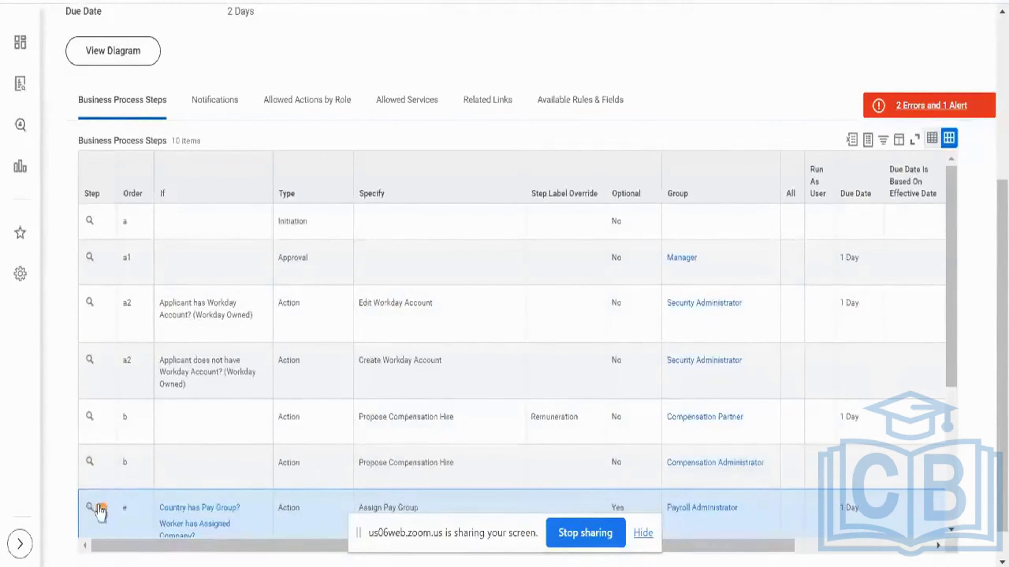
mouse_move(99, 513)
click(99, 515)
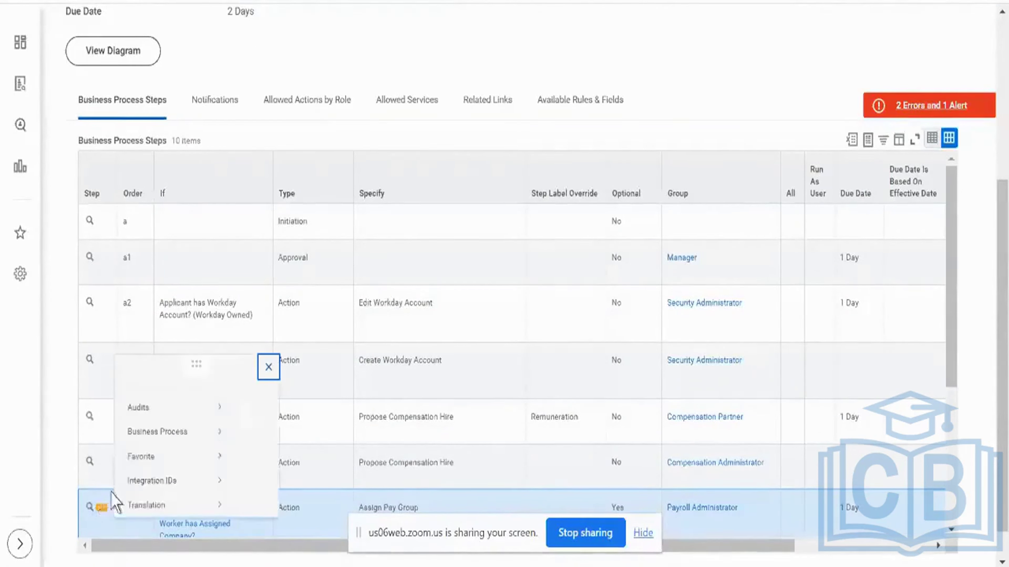
mouse_move(153, 373)
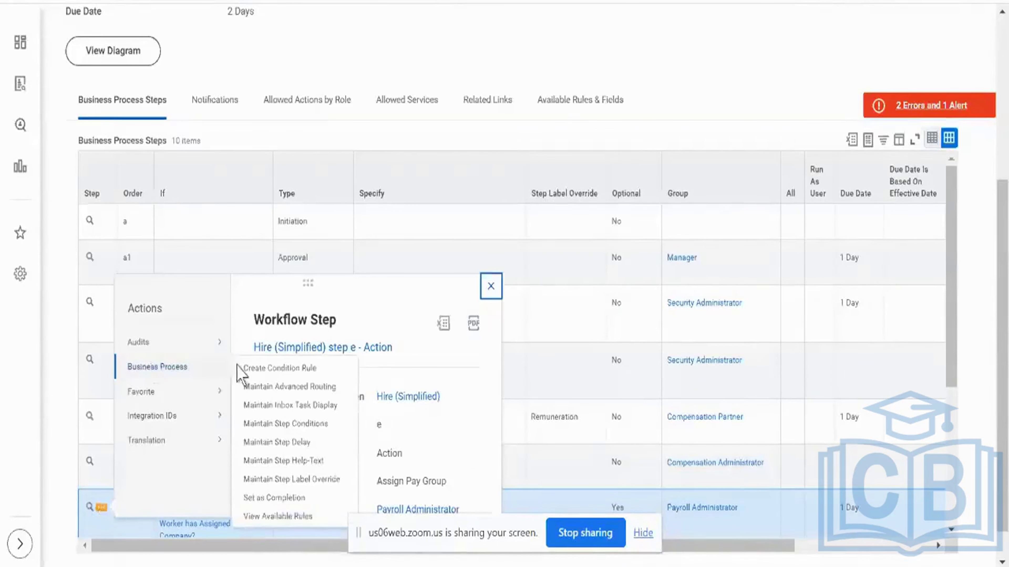
click(260, 500)
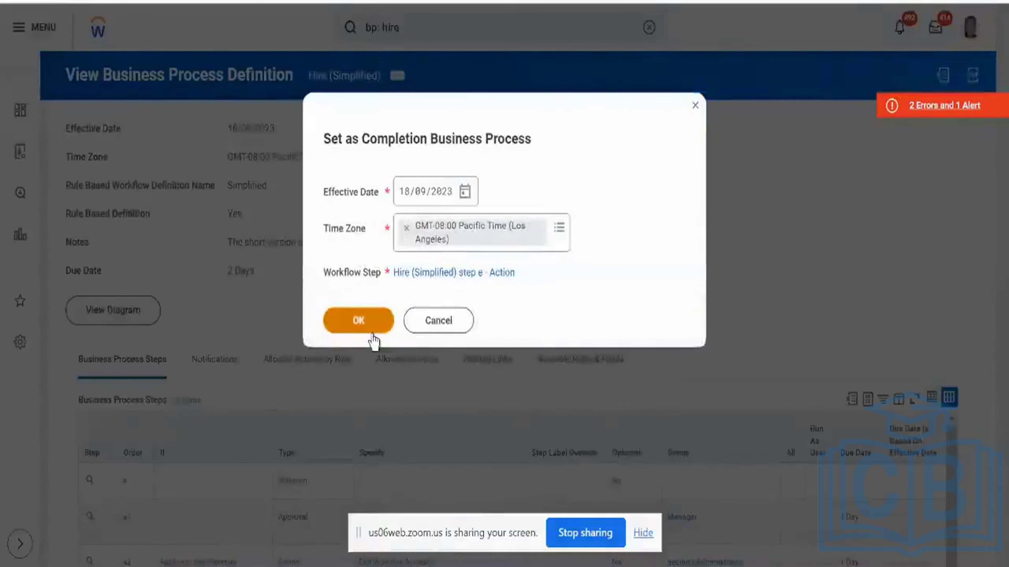
click(372, 331)
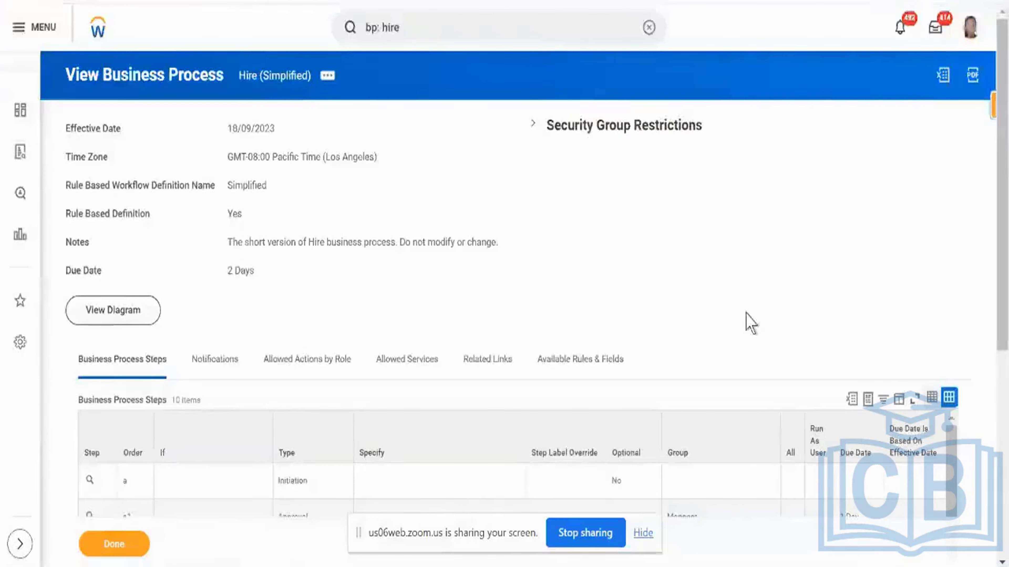
scroll(747, 322, down, 1)
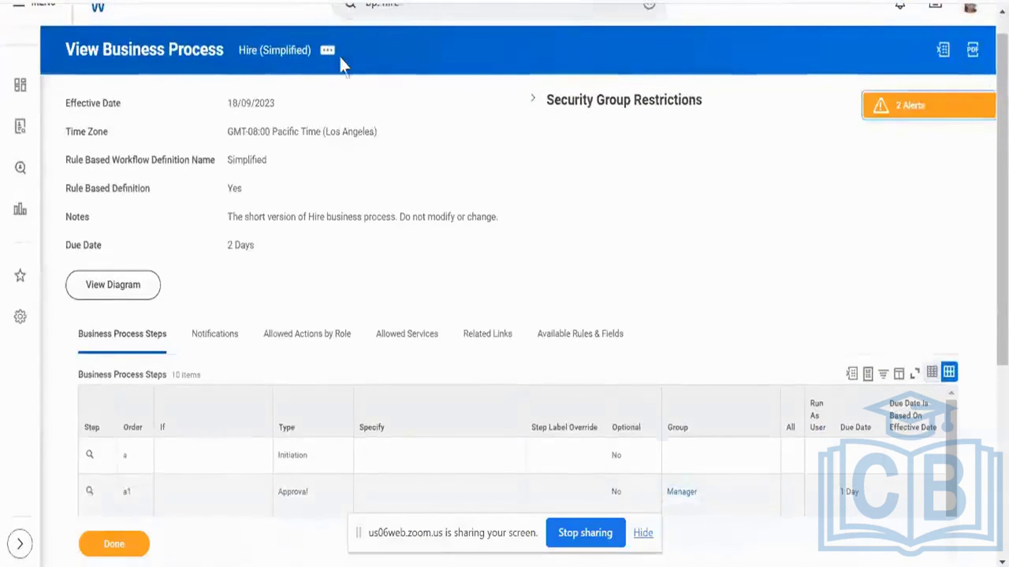